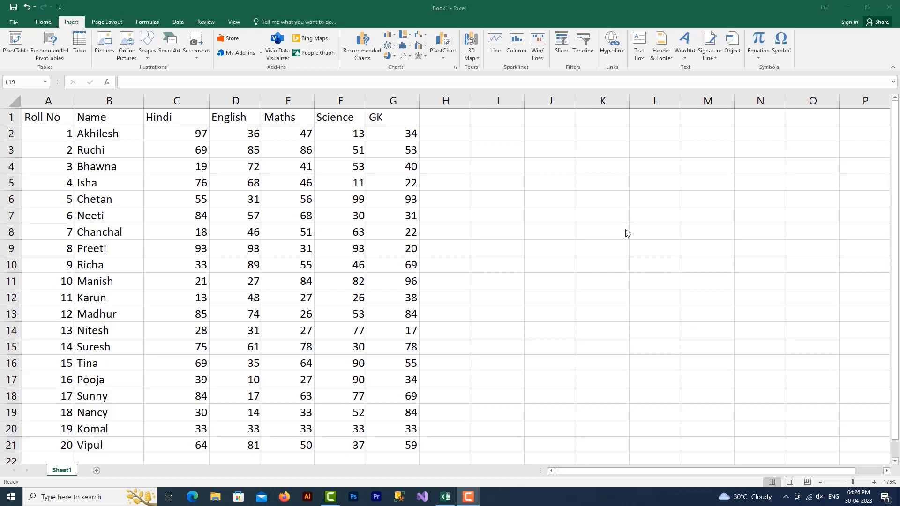
left_click(593, 152)
left_click_drag(601, 150, 850, 155)
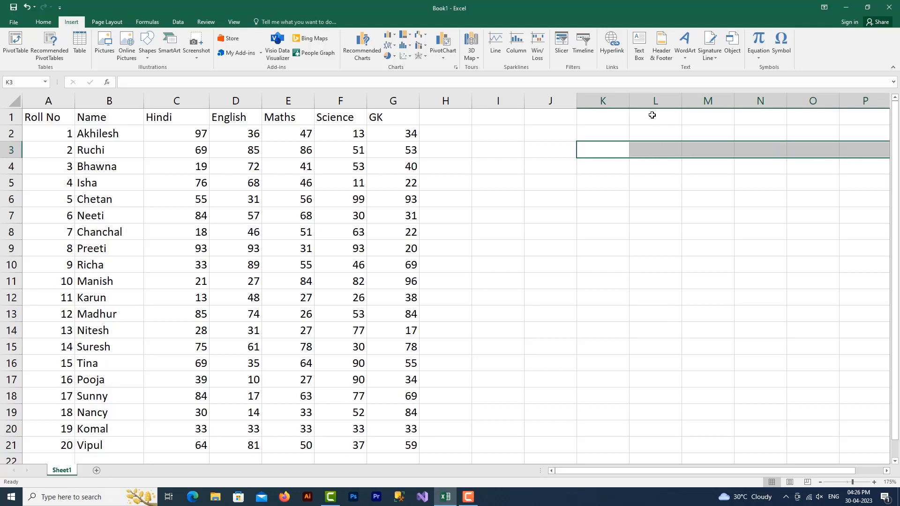
left_click_drag(650, 117, 651, 273)
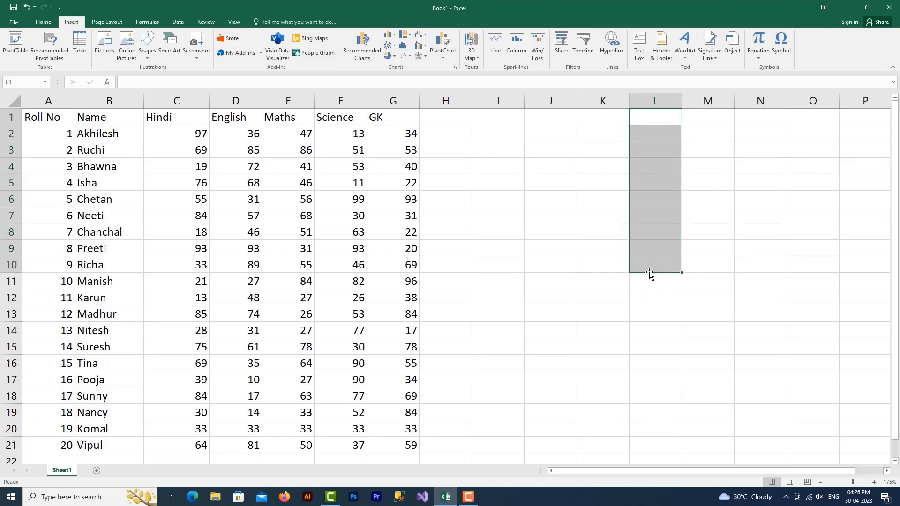
left_click(643, 166)
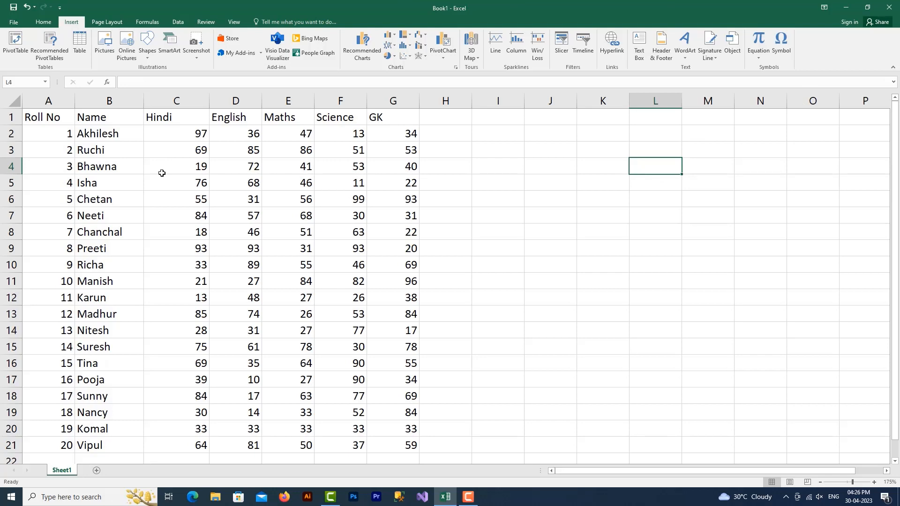
left_click_drag(48, 118, 373, 438)
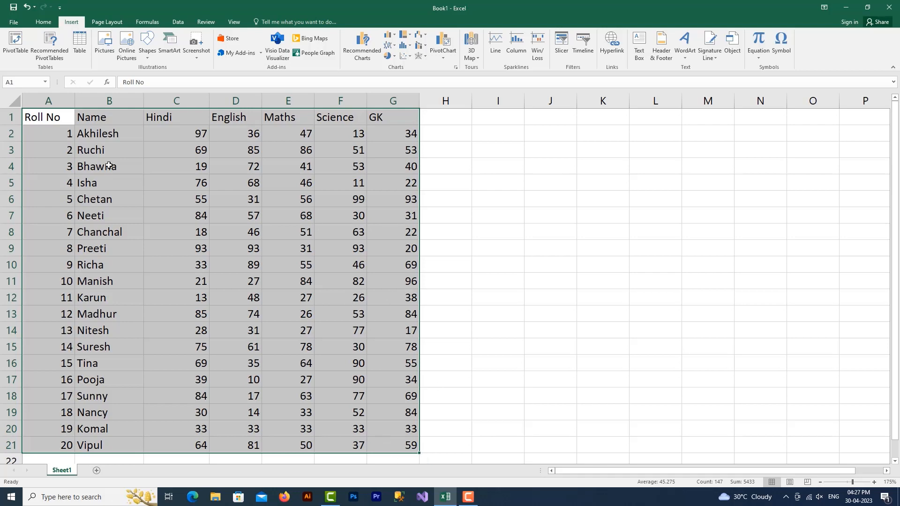
left_click(478, 248)
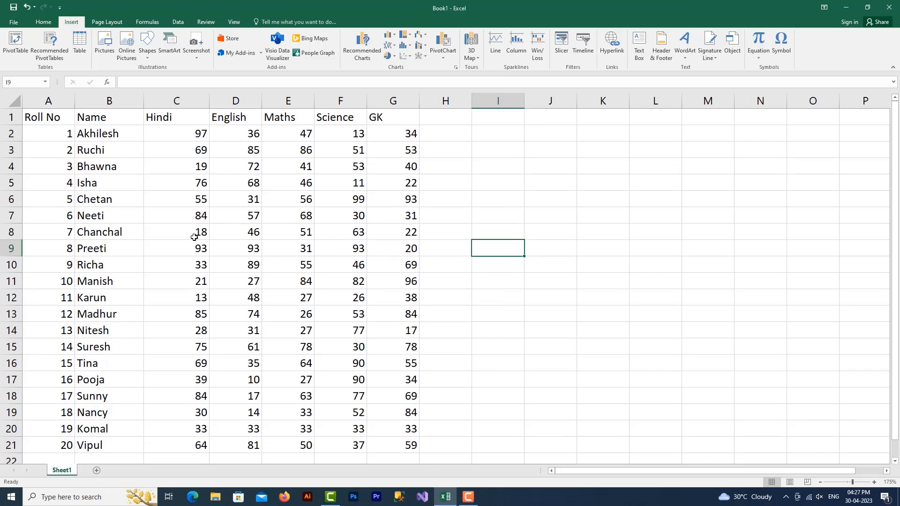
left_click_drag(164, 202, 224, 283)
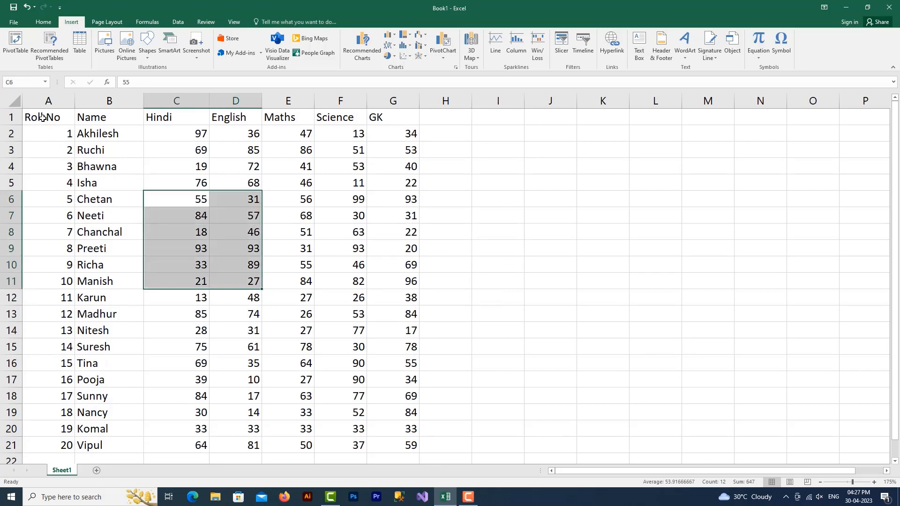
left_click_drag(43, 118, 402, 444)
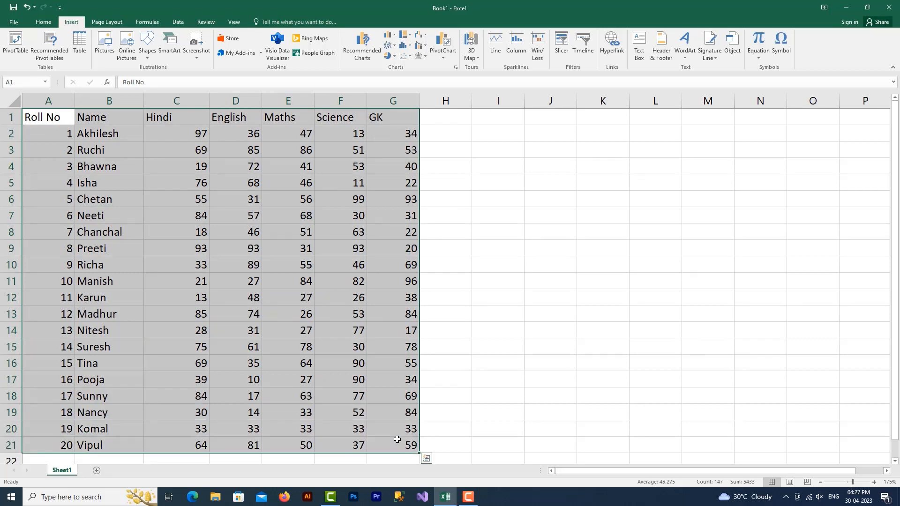
left_click(78, 47)
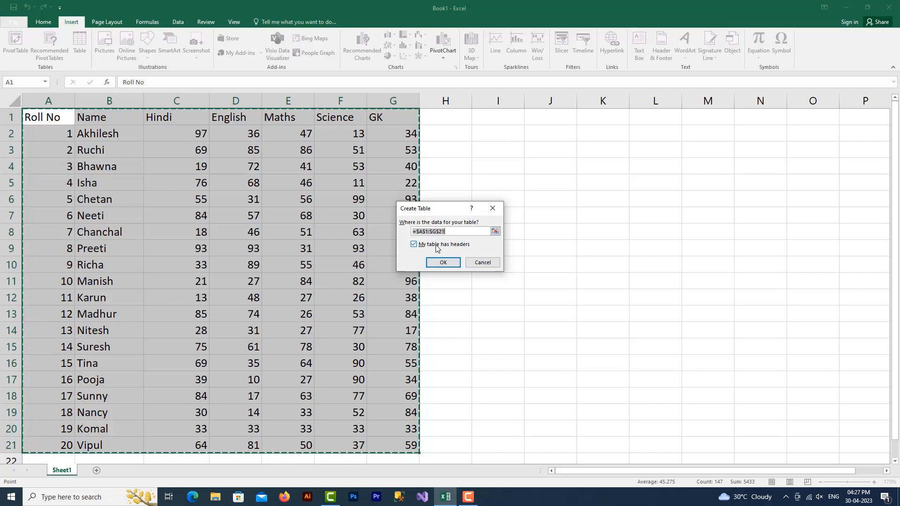
left_click(483, 263)
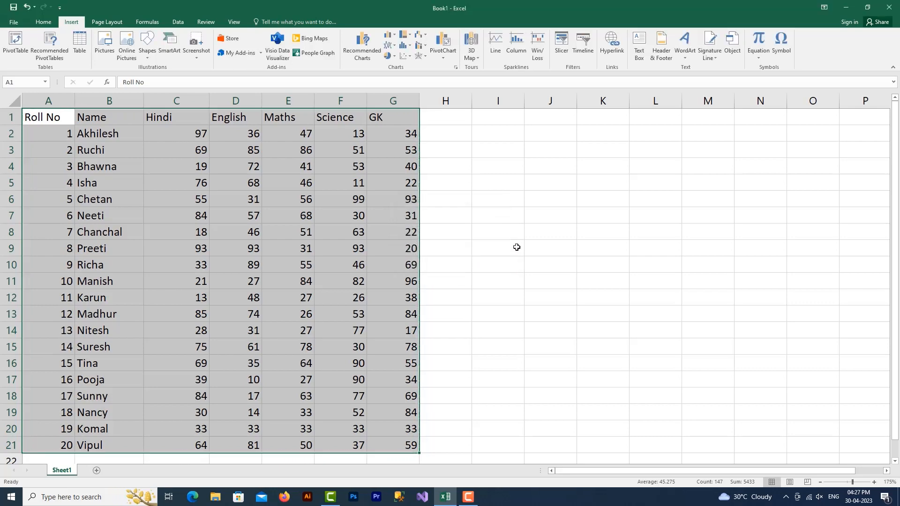
left_click(515, 248)
left_click(190, 201)
left_click(547, 252)
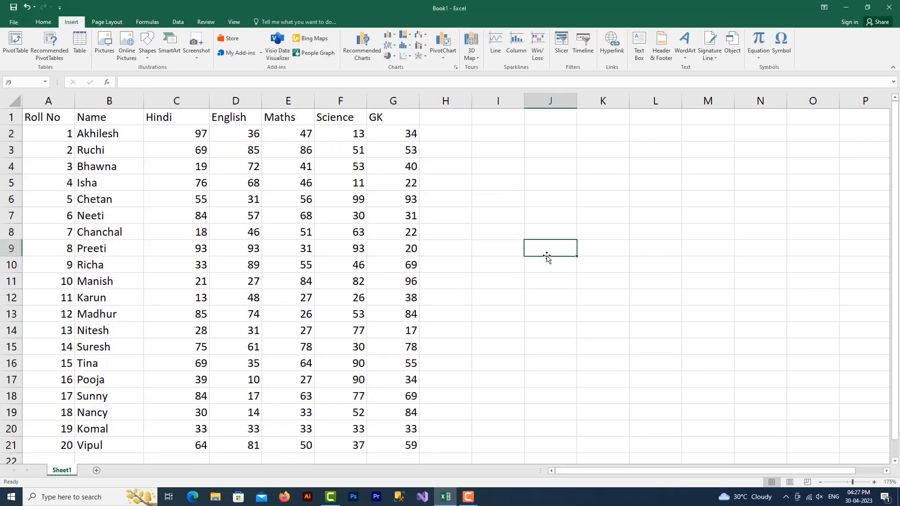
Convert the marks data in A1:G21 into a table with headers, reselecting the full range as its source.
left_click(285, 237)
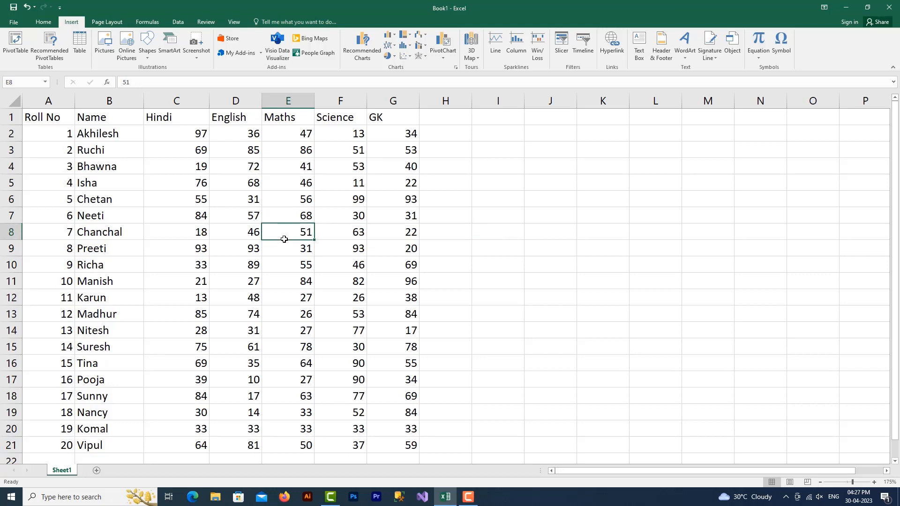
left_click(80, 45)
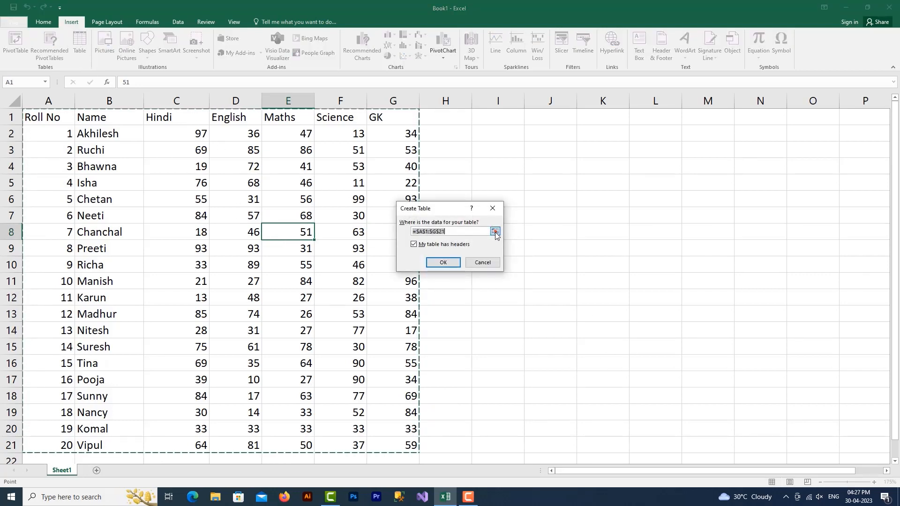
left_click(495, 232)
left_click(498, 222)
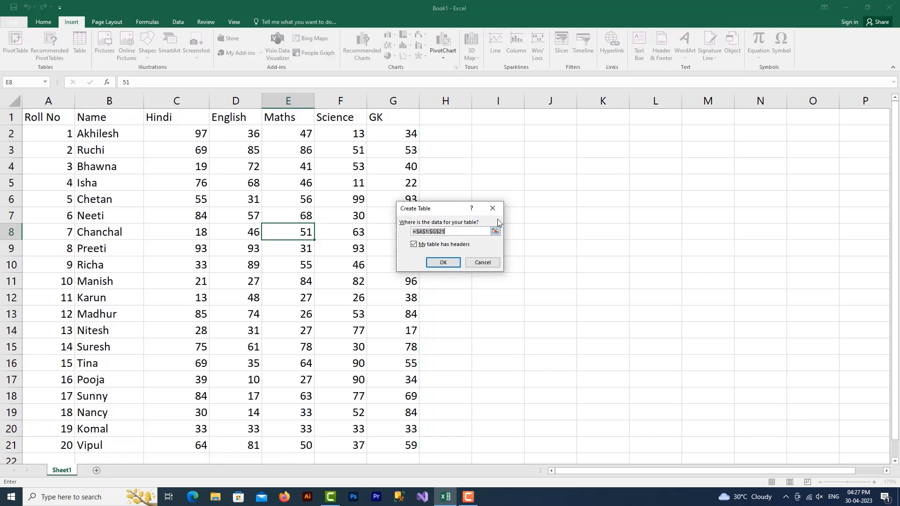
left_click(495, 232)
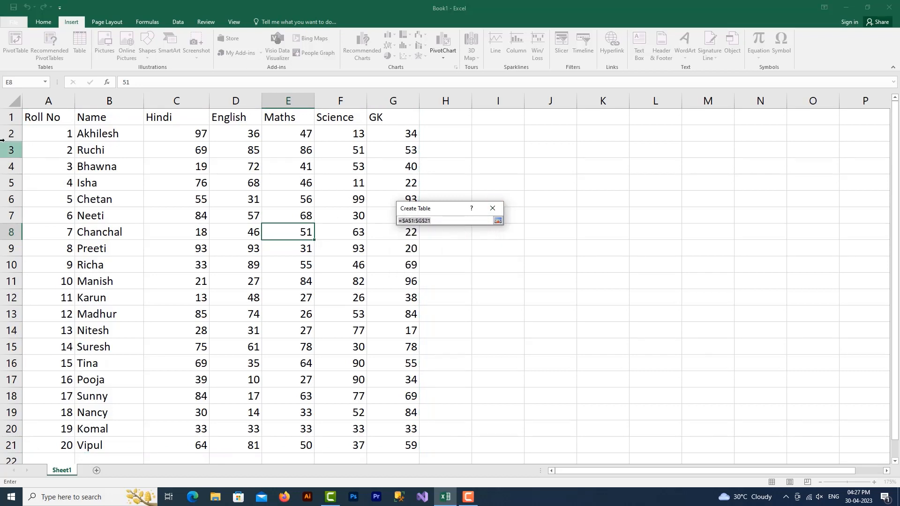
left_click_drag(35, 117, 394, 445)
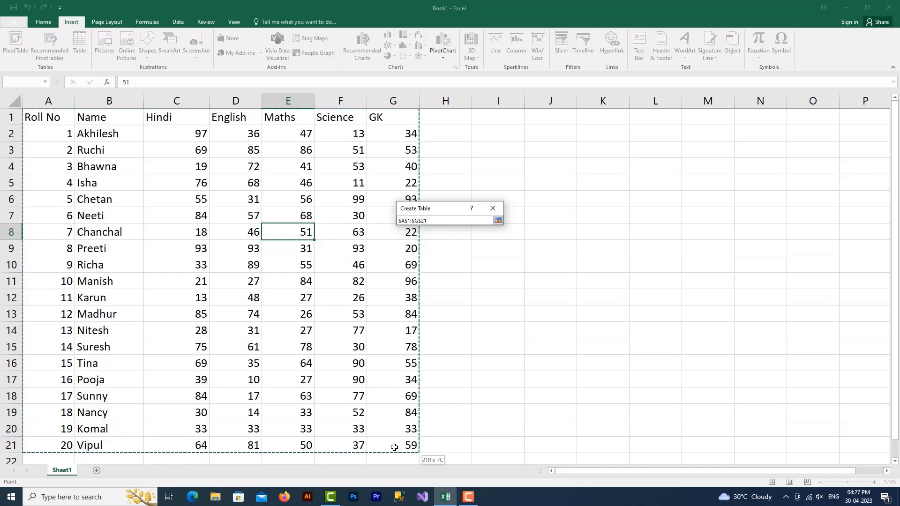
left_click(498, 221)
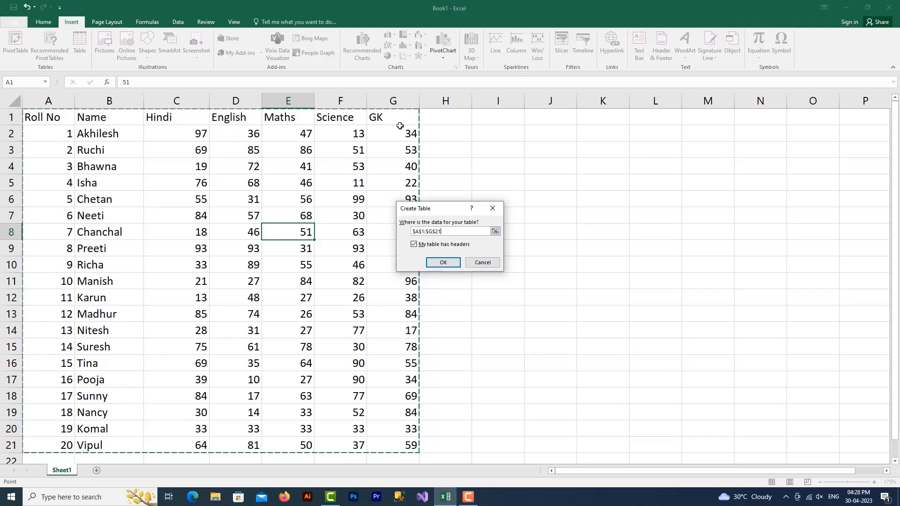
left_click(450, 265)
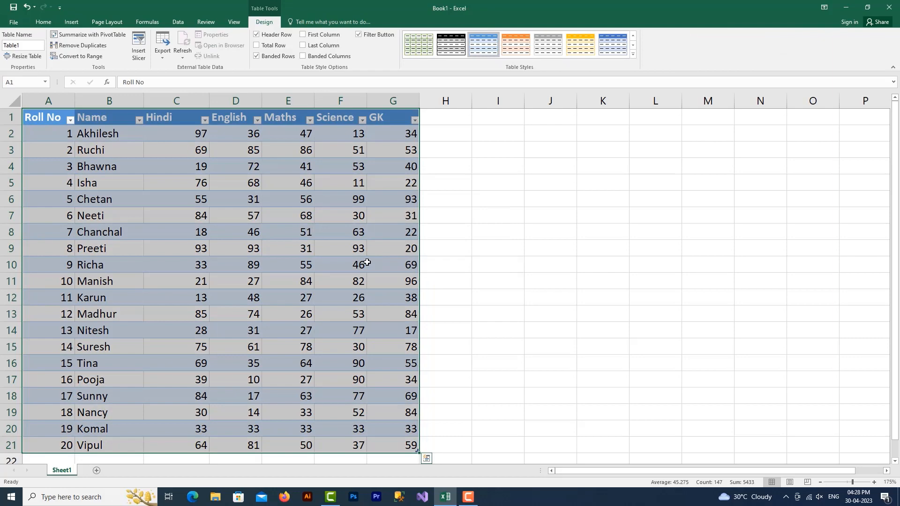
Examine the sort and filter options of the table's column headers, from Roll No through GK.
left_click(365, 264)
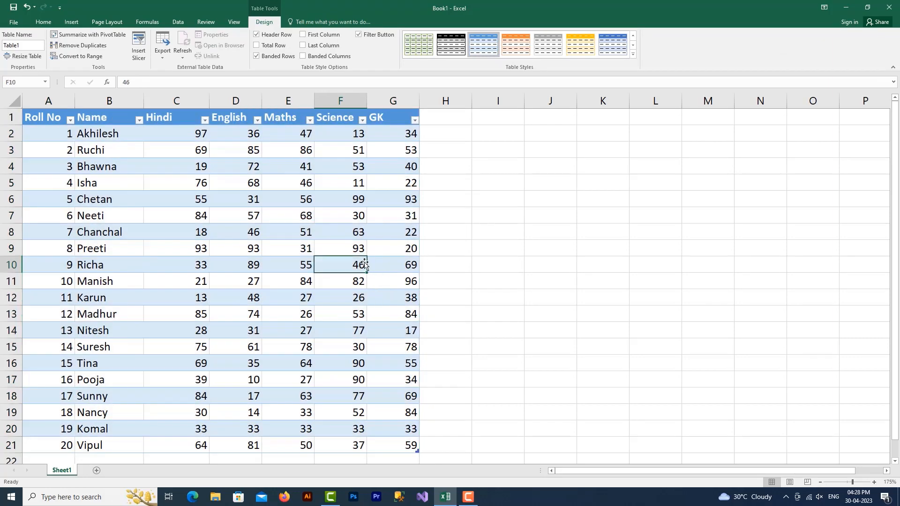
left_click(69, 120)
left_click(139, 120)
left_click(139, 120)
left_click(204, 121)
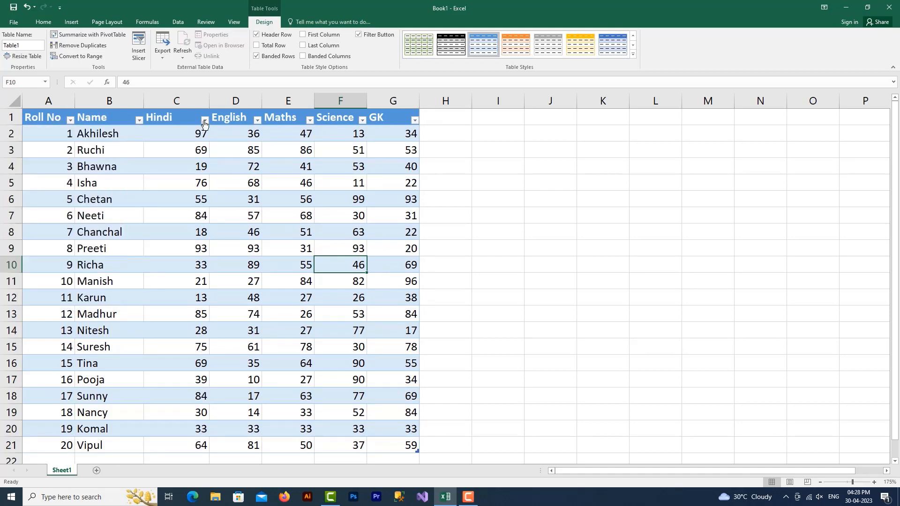
left_click(258, 121)
left_click(311, 121)
left_click(311, 121)
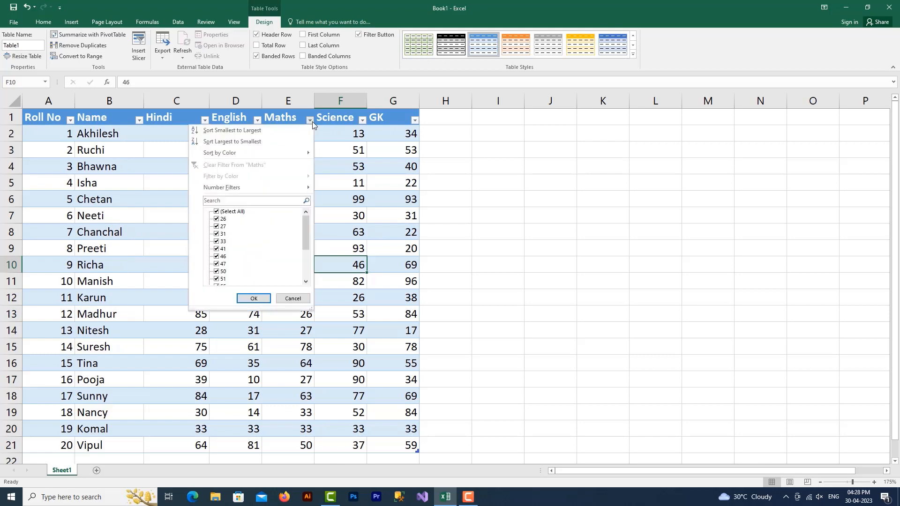
left_click(415, 121)
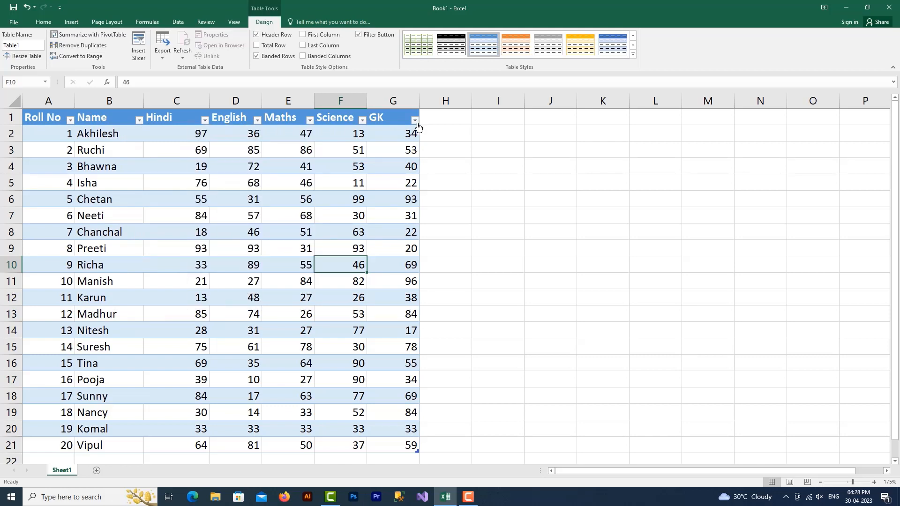
left_click(415, 121)
left_click(179, 231)
left_click(415, 263)
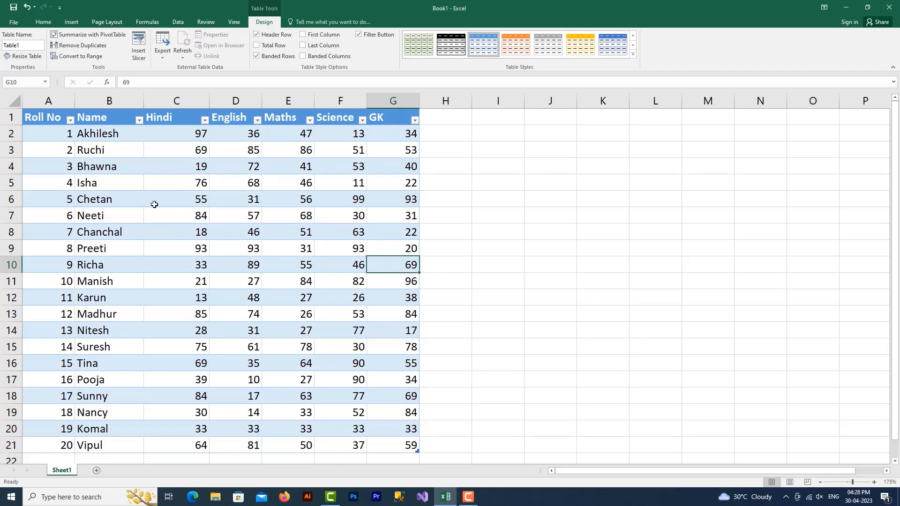
left_click(155, 204)
left_click(55, 133)
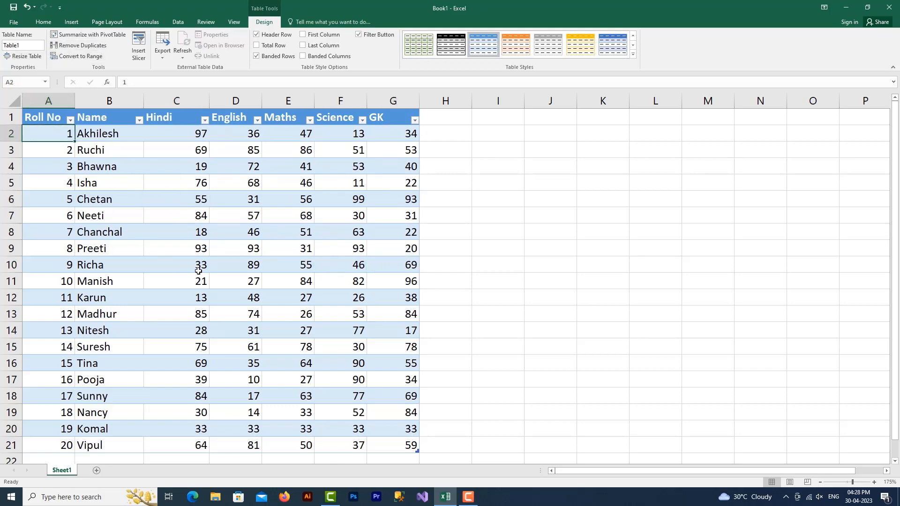
left_click(71, 22)
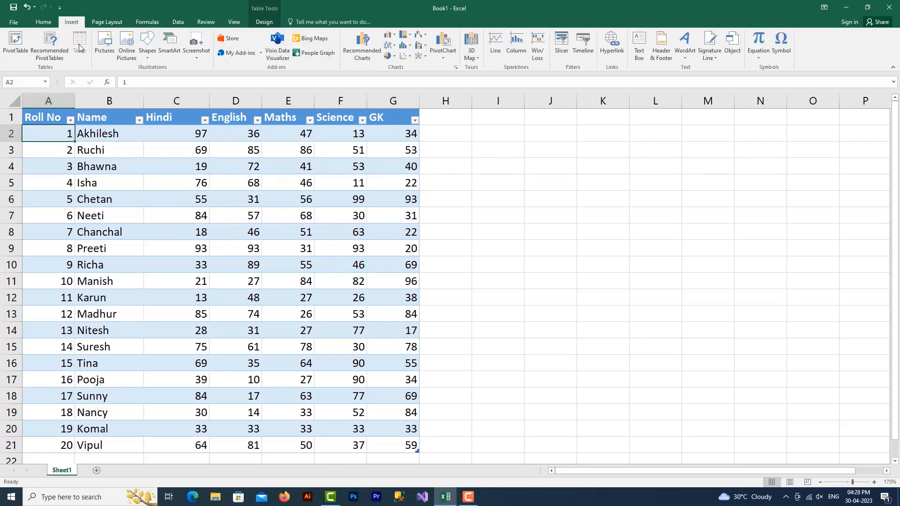
left_click(188, 265)
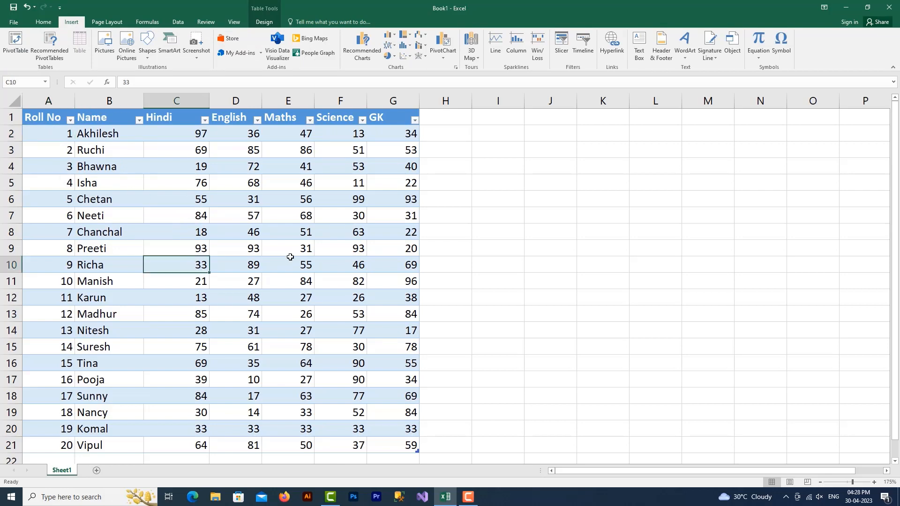
Apply the orange Dark table style with the black header row to the marks table.
left_click(264, 22)
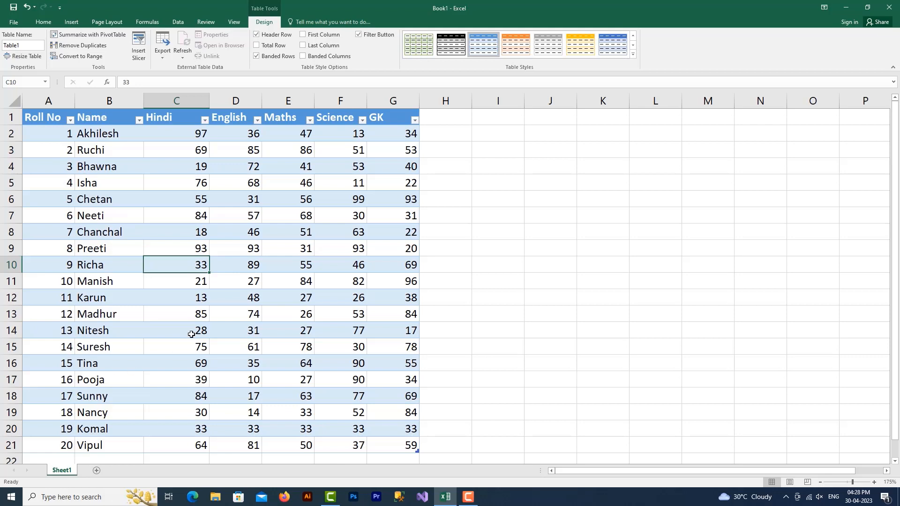
left_click(48, 119)
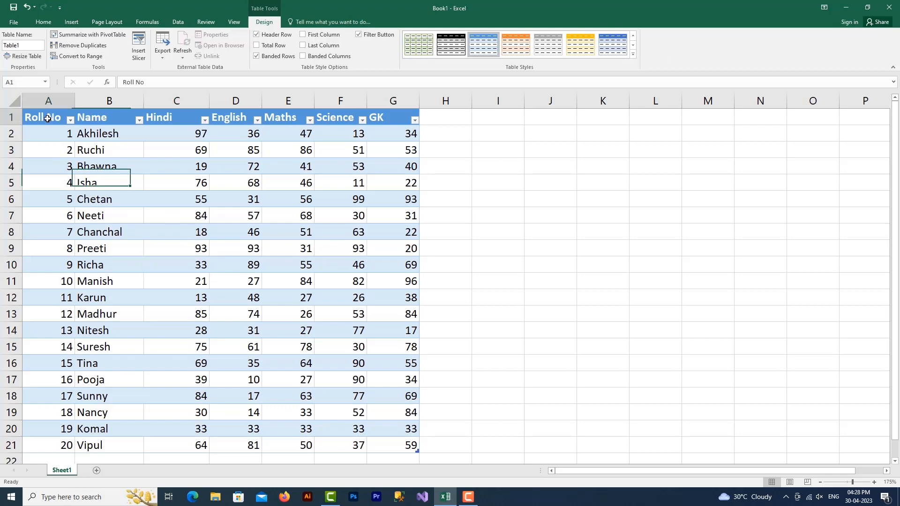
left_click(206, 262)
left_click(174, 201)
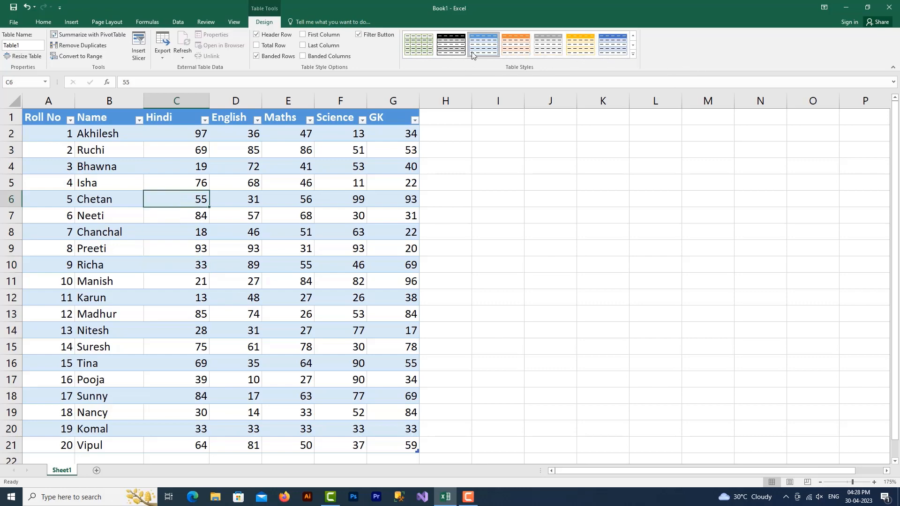
left_click(633, 54)
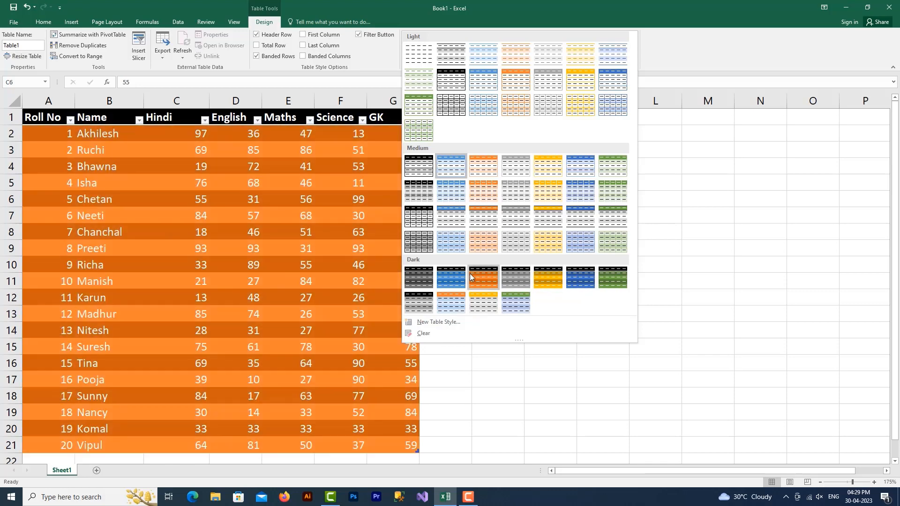
left_click(482, 283)
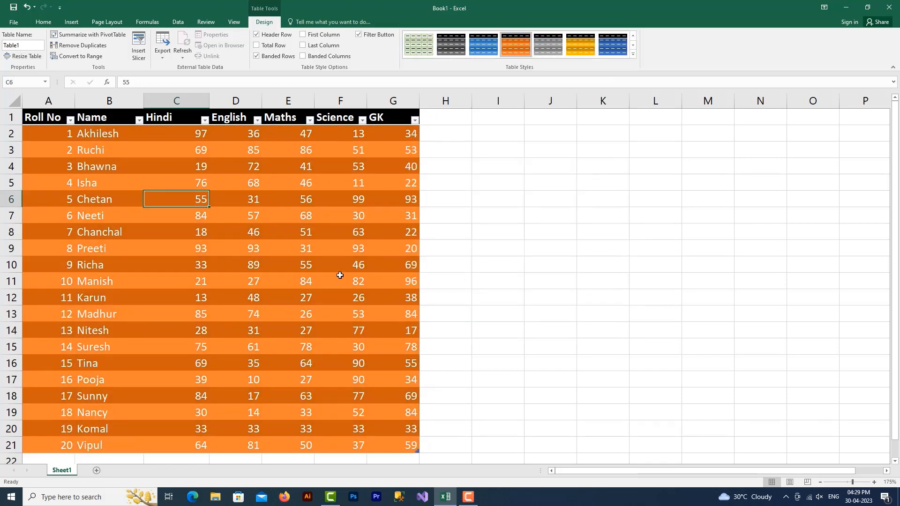
Filter the English column to exclude the marks 10 and 14.
left_click(344, 280)
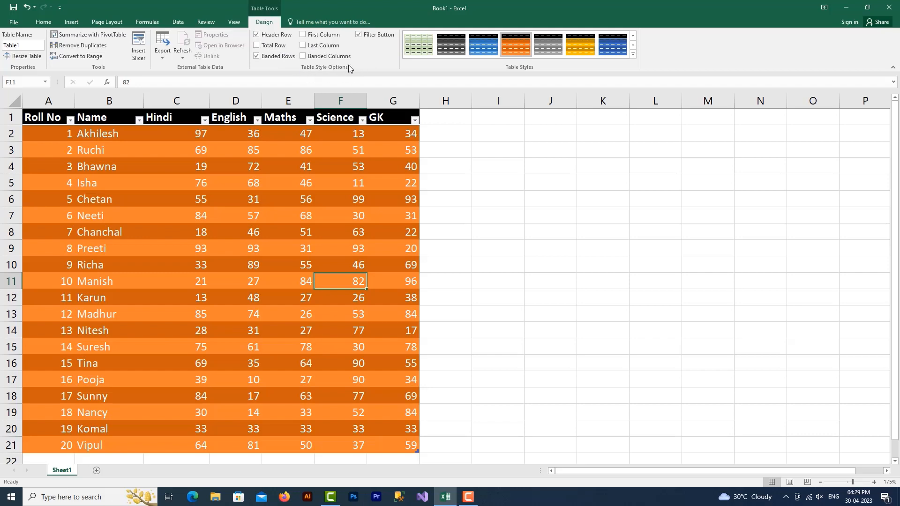
left_click(71, 120)
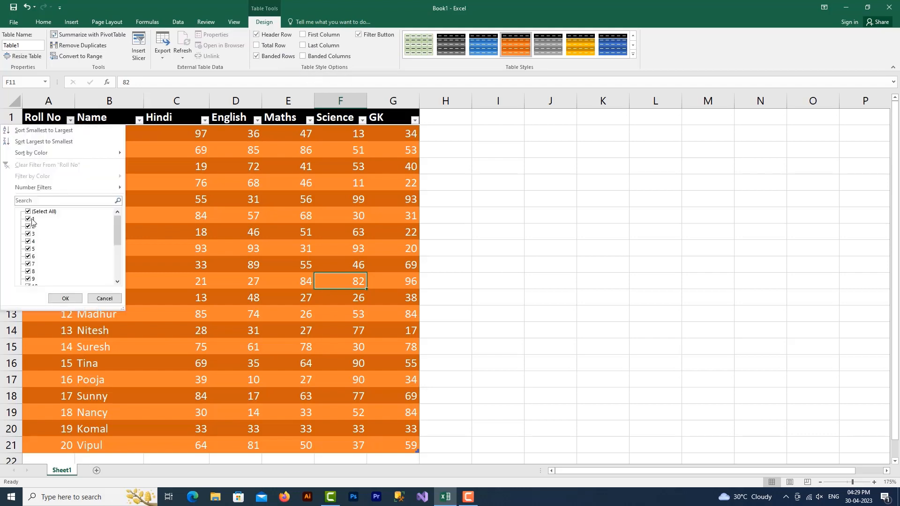
left_click(140, 121)
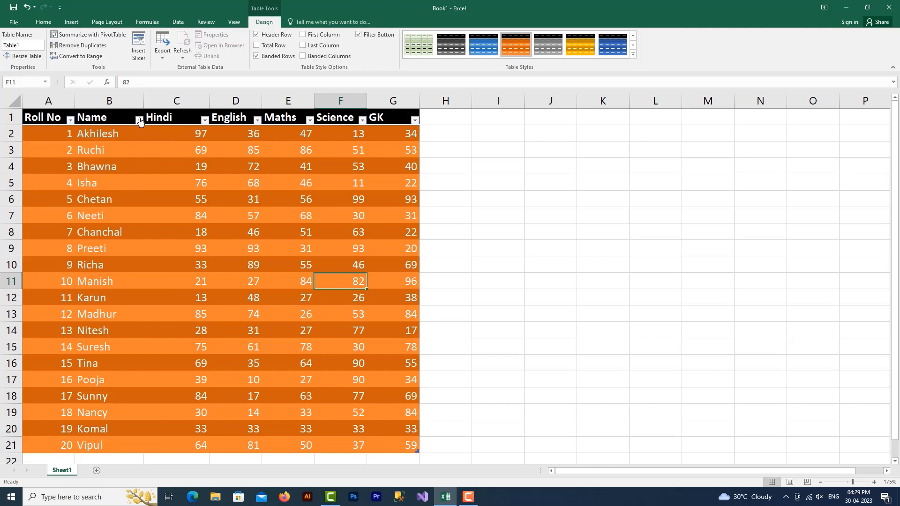
left_click(257, 121)
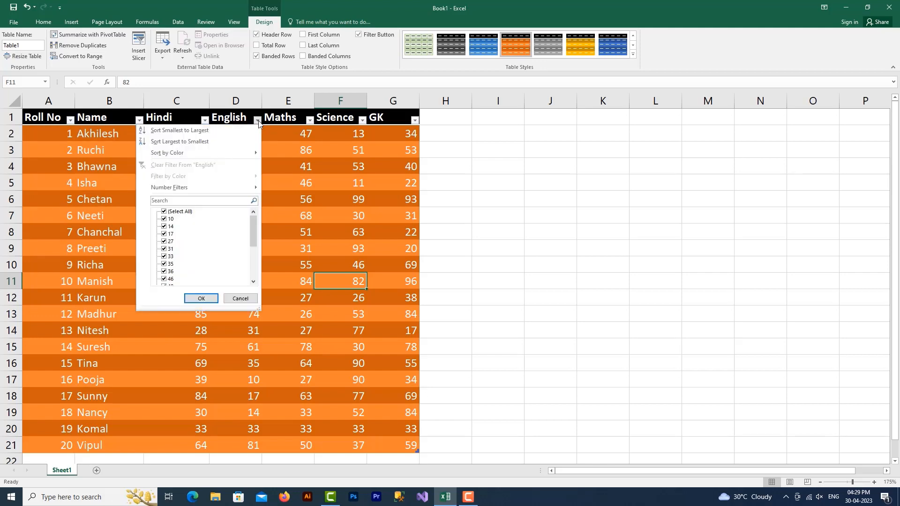
left_click(164, 219)
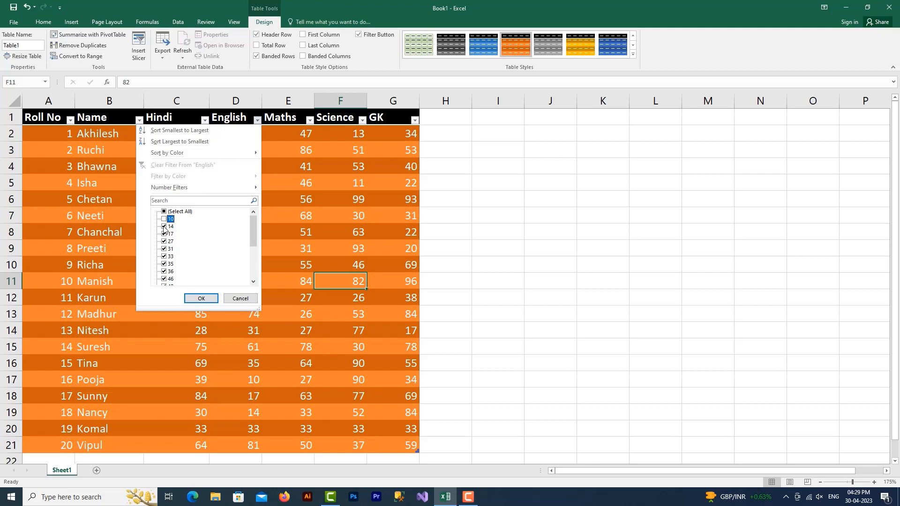
left_click(164, 226)
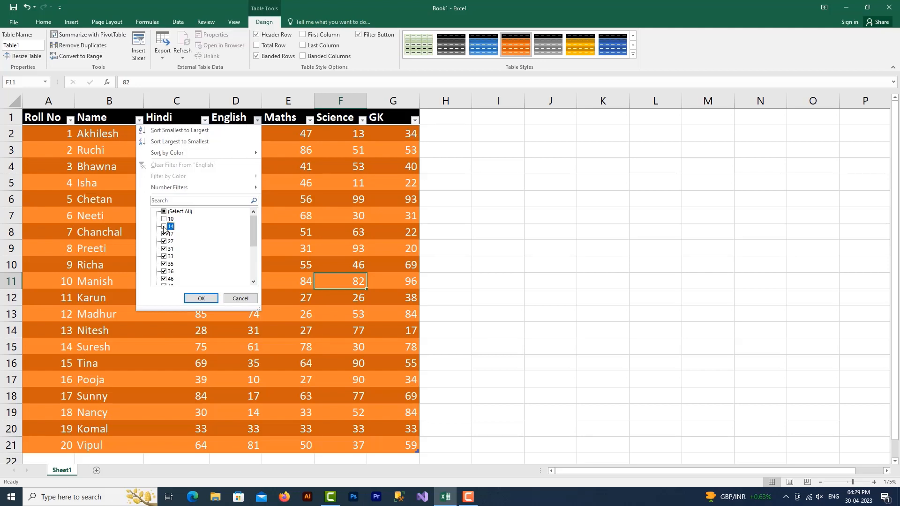
left_click(201, 299)
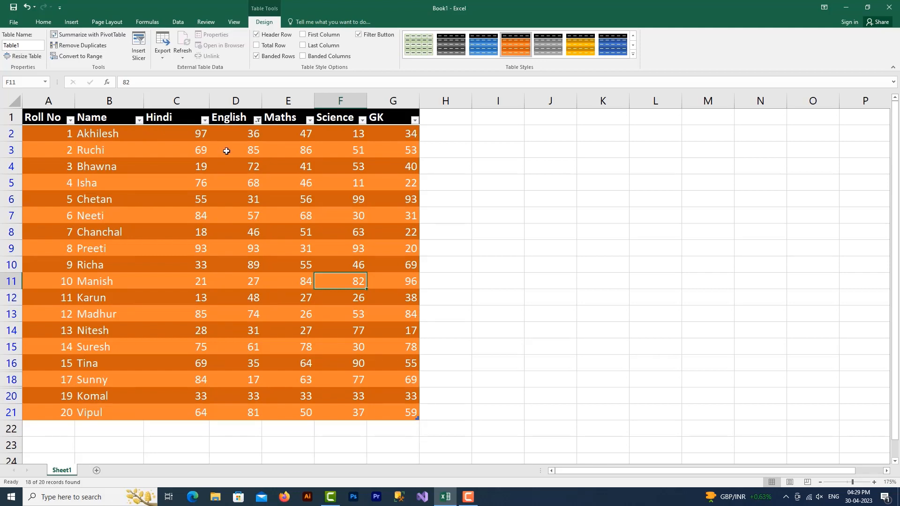
Restore all values in the English column's filter.
left_click(257, 121)
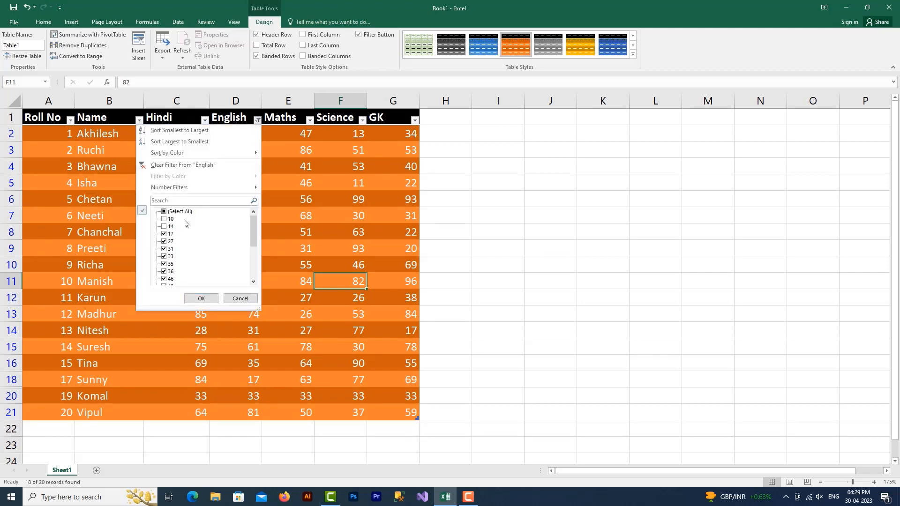
left_click(164, 212)
scroll(207, 240, "down", 4)
left_click(202, 302)
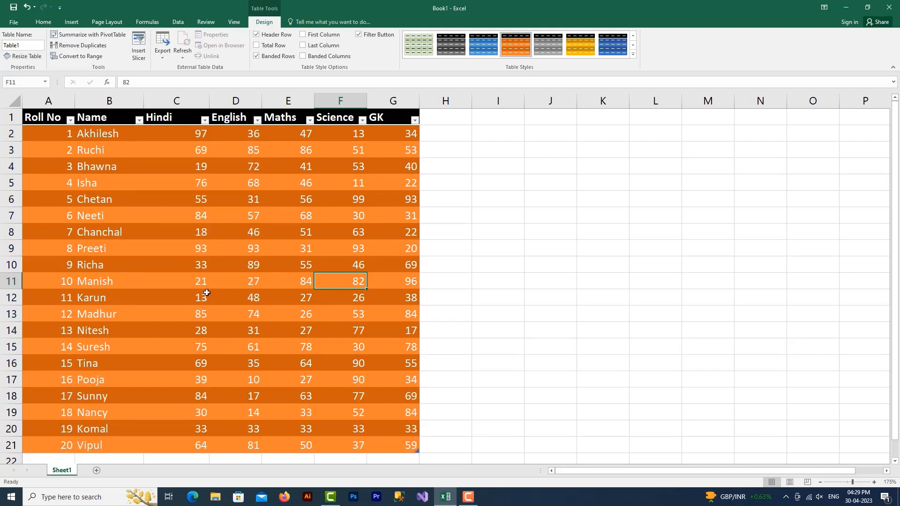
Toggle the table's filter buttons off and on several times, leaving them hidden.
left_click(70, 121)
left_click(71, 123)
left_click(368, 39)
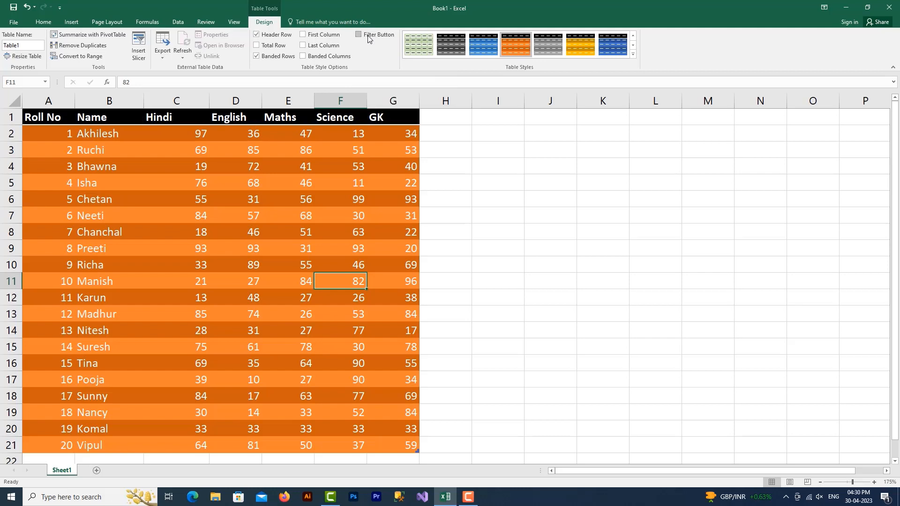
left_click(368, 39)
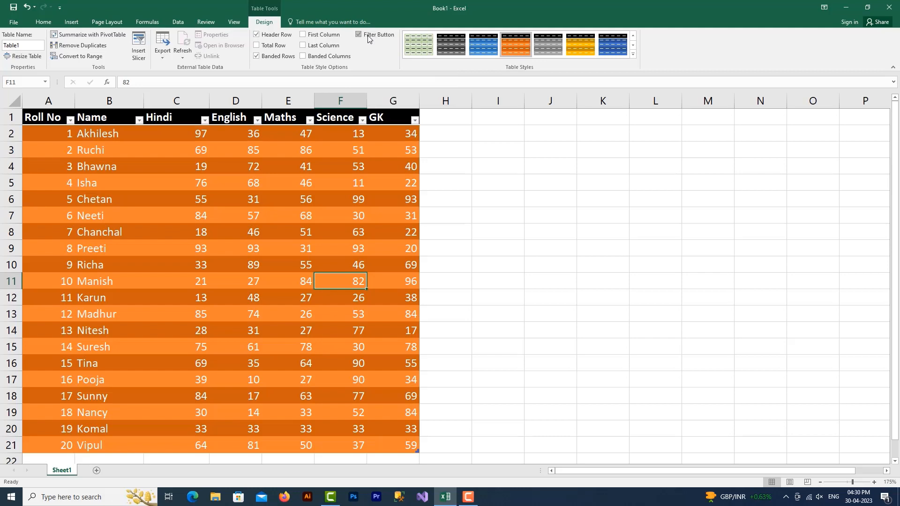
left_click(368, 39)
left_click(368, 39)
left_click(368, 39)
left_click(368, 39)
left_click(368, 39)
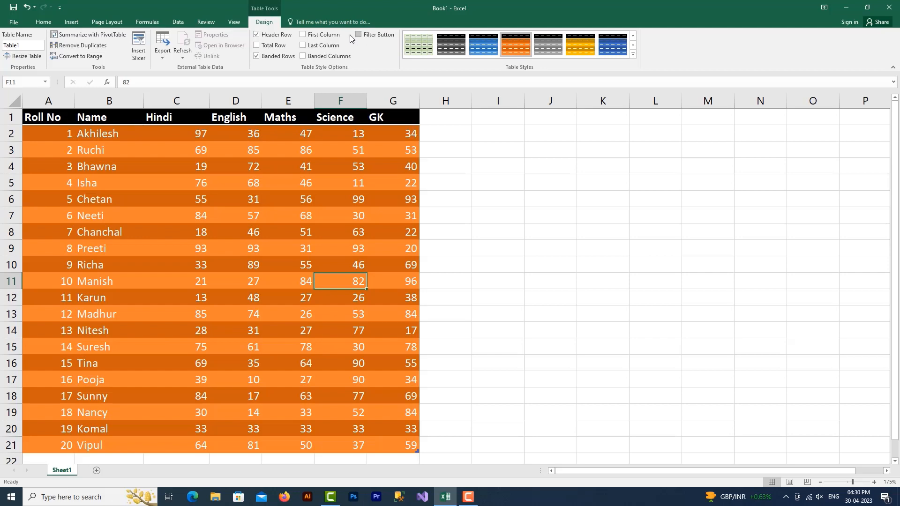
Turn the table's header row off and back on, and hide its filter buttons.
left_click(257, 35)
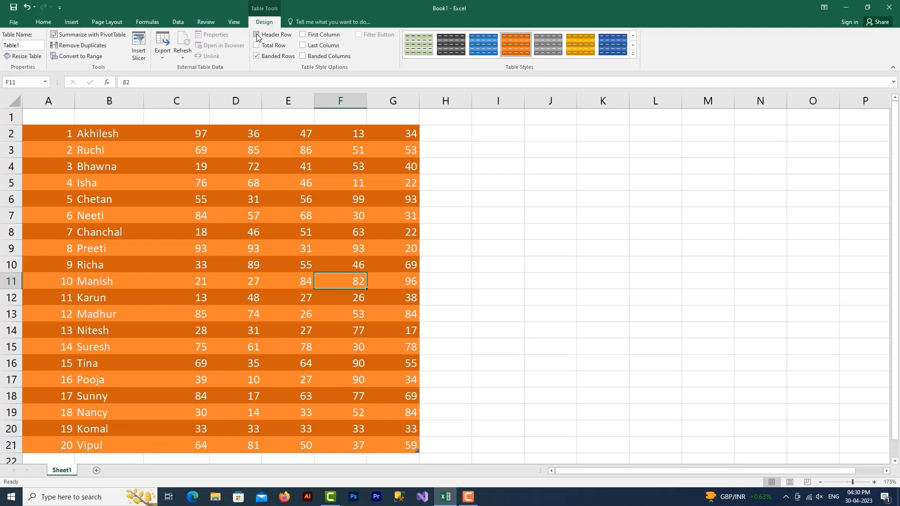
left_click(257, 35)
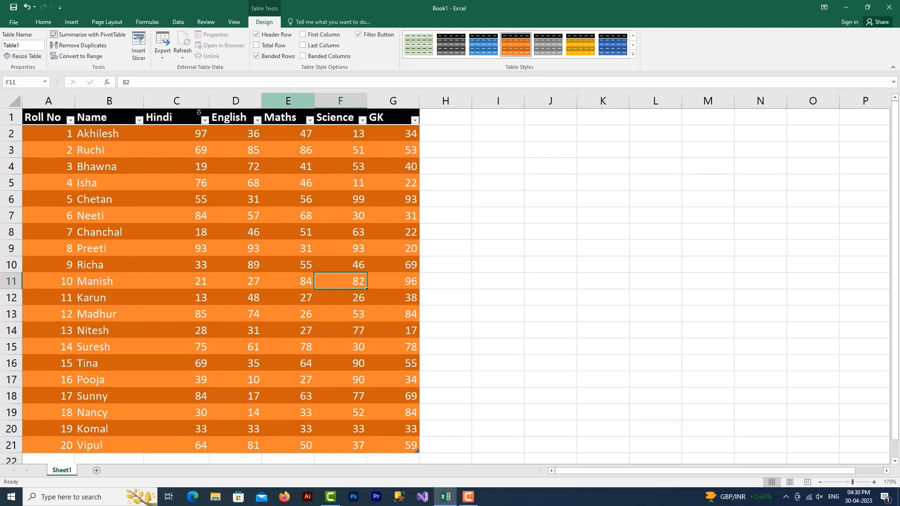
left_click(358, 37)
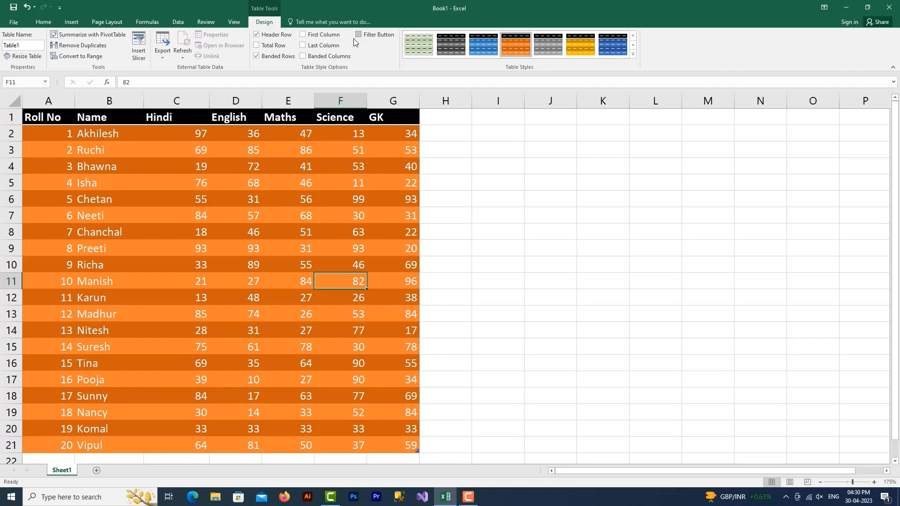
Try the First Column emphasis on the Roll No column and switch it off again.
left_click(304, 35)
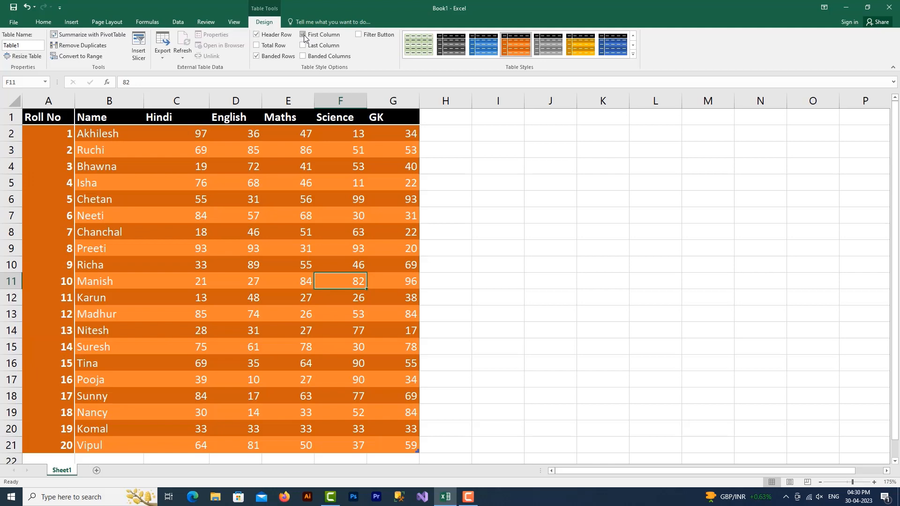
left_click(303, 36)
left_click_drag(49, 134, 144, 388)
left_click(304, 36)
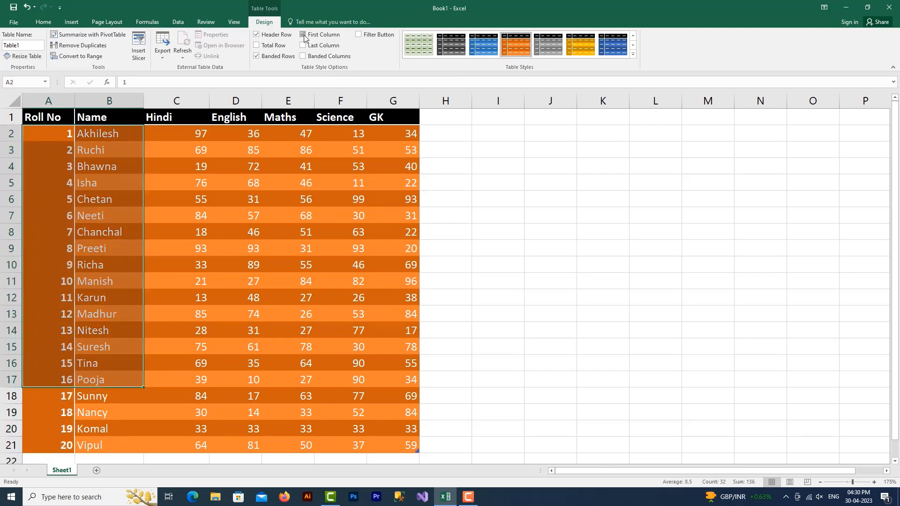
left_click(303, 35)
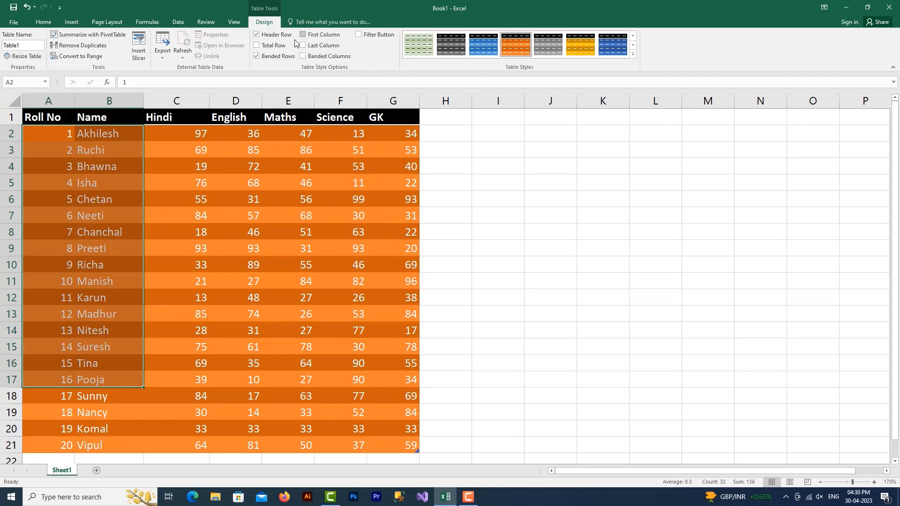
Add a total row to the table and inspect the GK column's total formula.
left_click(257, 46)
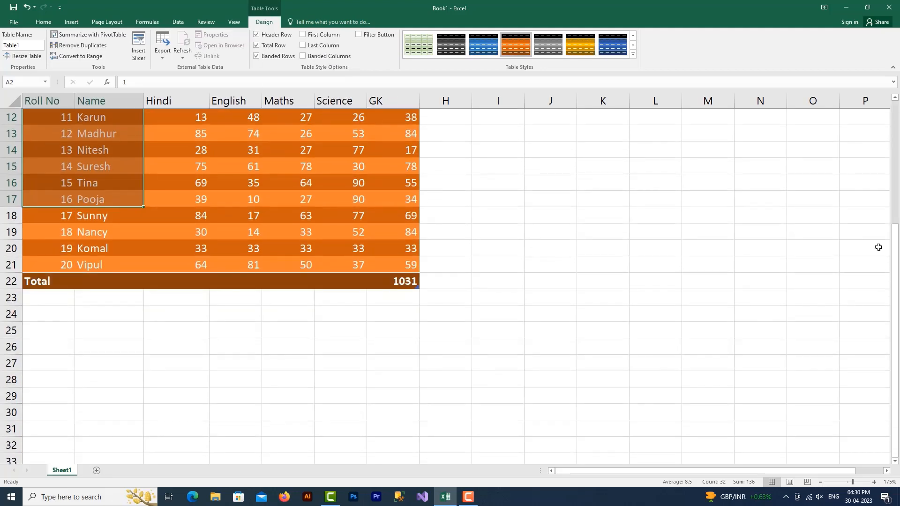
left_click(592, 319)
left_click(397, 283)
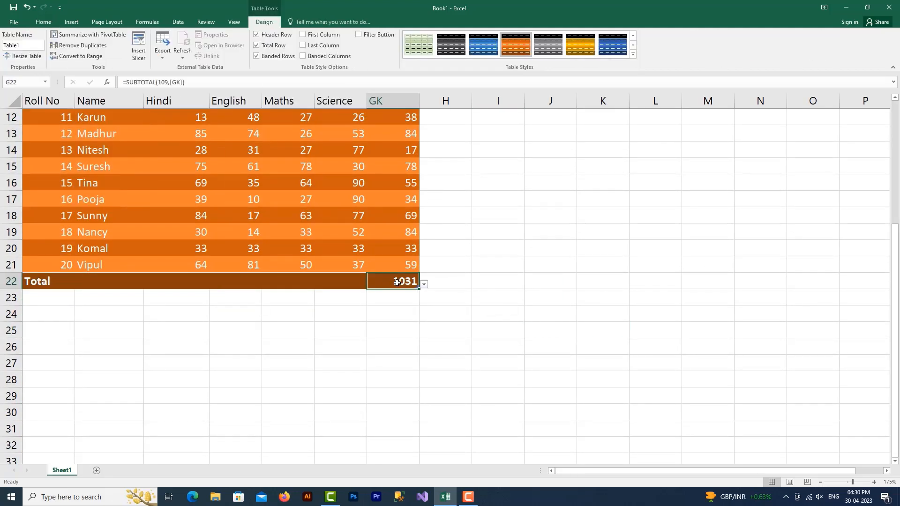
left_click_drag(895, 303, 896, 206)
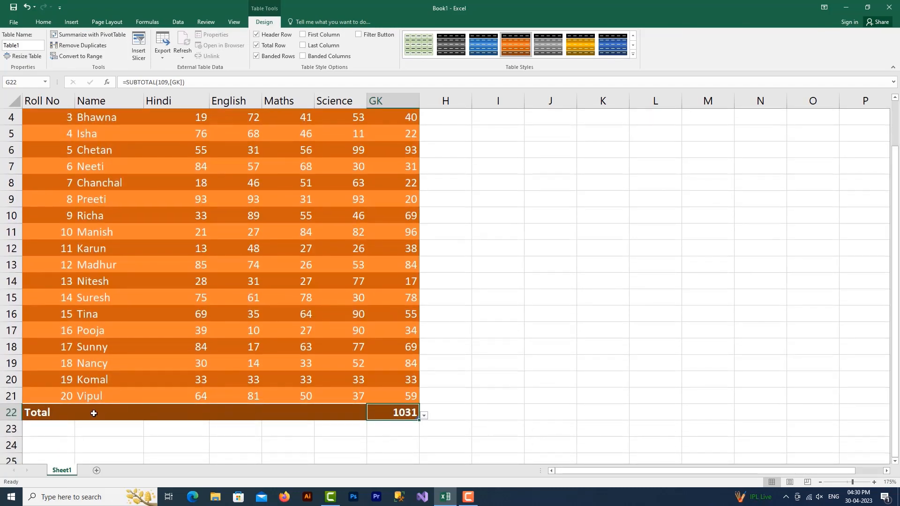
scroll(410, 389, "up", 1)
scroll(411, 389, "down", 1)
scroll(410, 389, "up", 1)
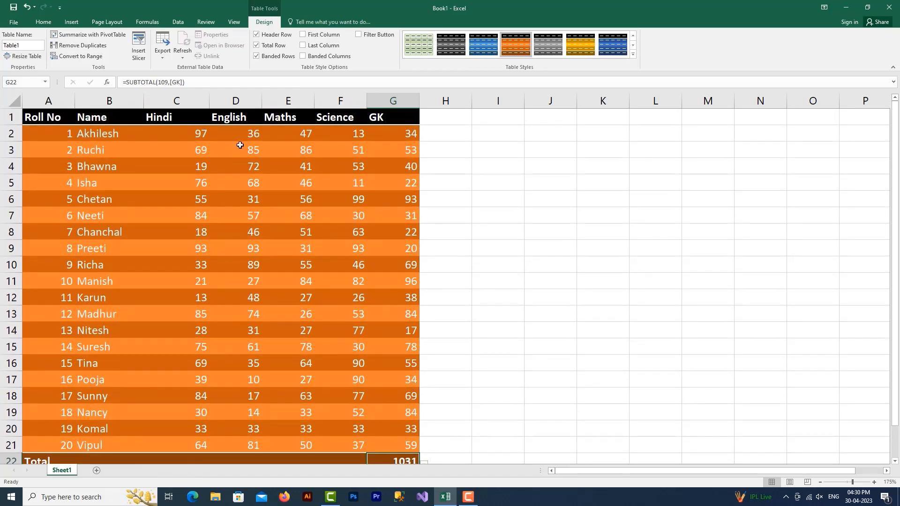
Remove the total row from the table, toggling it once more to compare.
left_click(257, 45)
left_click(257, 45)
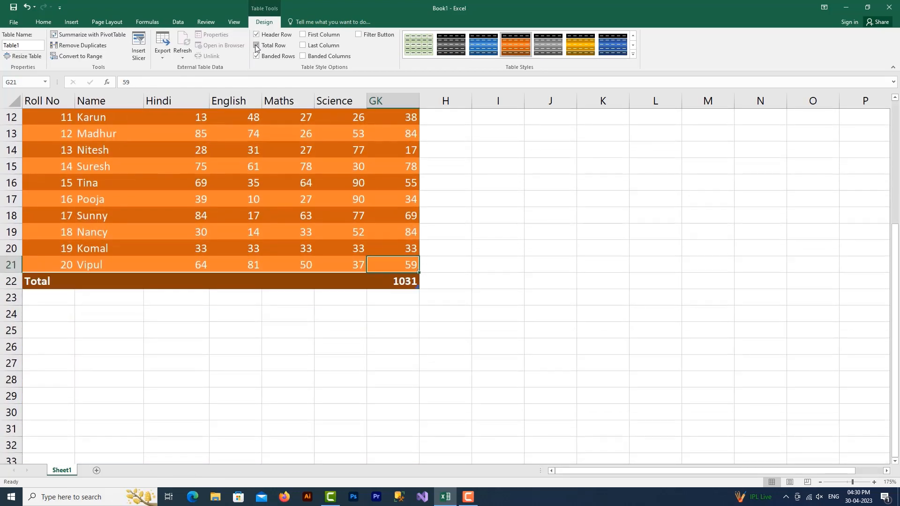
left_click(257, 46)
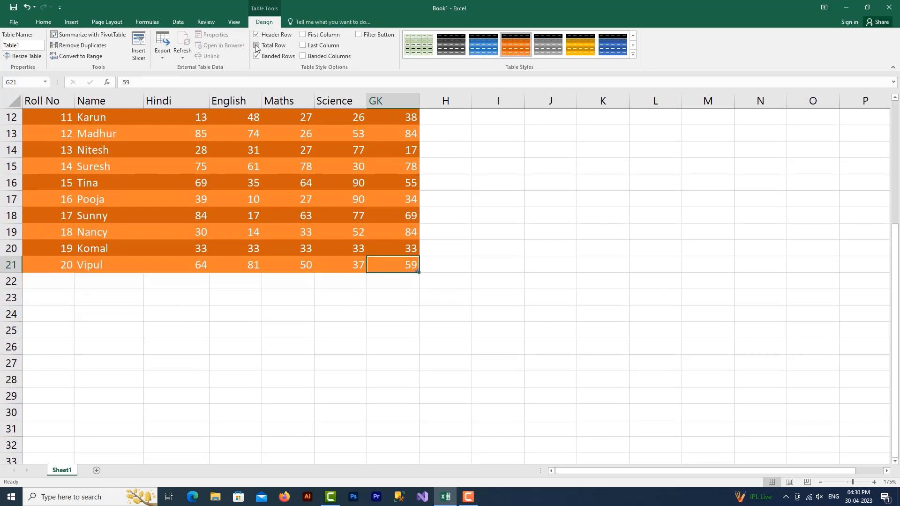
Try the Last Column emphasis on the GK column and switch it off again.
left_click(304, 46)
scroll(333, 263, "up", 4)
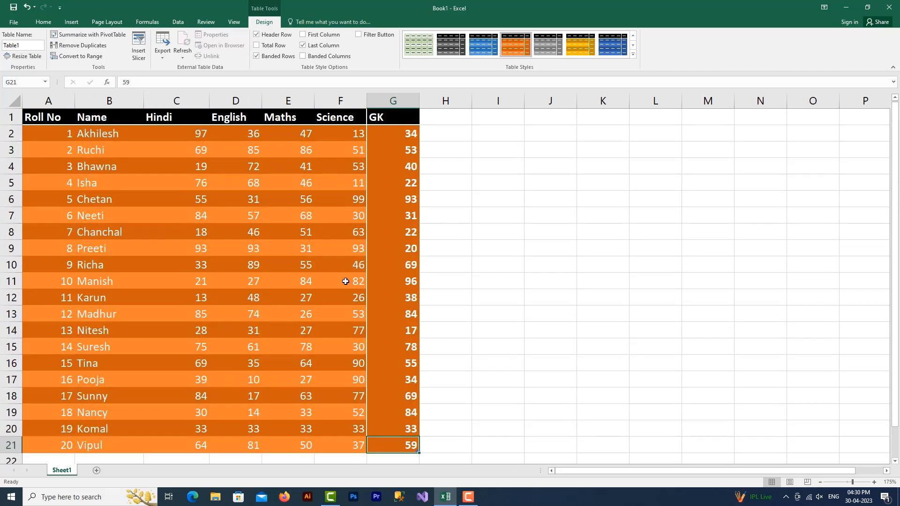
left_click(303, 46)
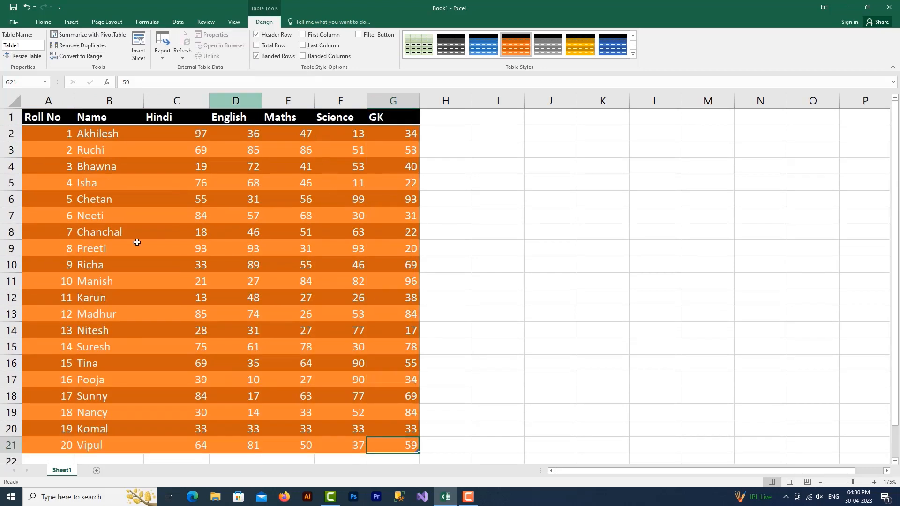
Replace the table's banded rows with banded columns.
left_click(136, 138)
left_click(137, 148)
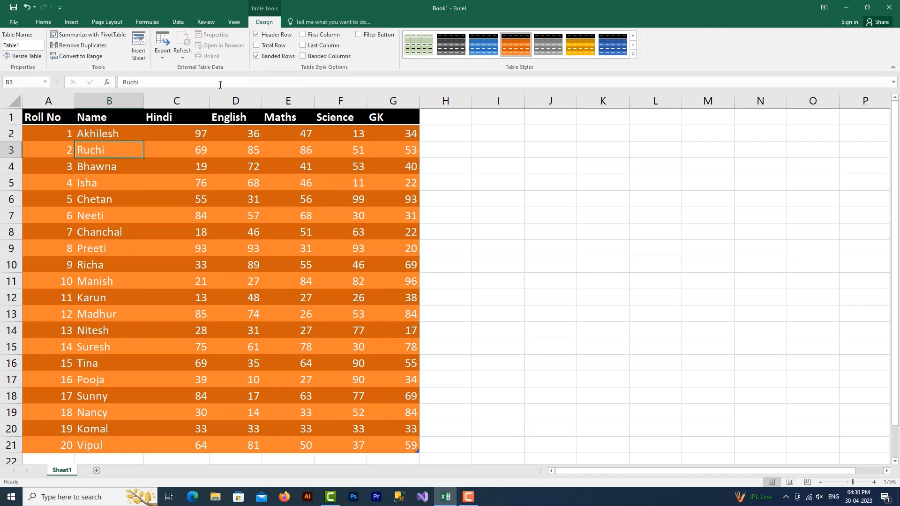
left_click(257, 57)
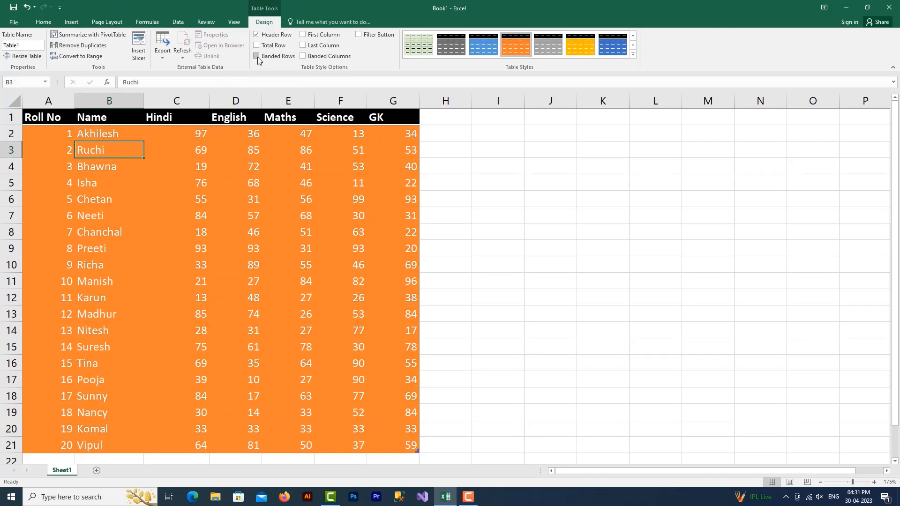
left_click(303, 57)
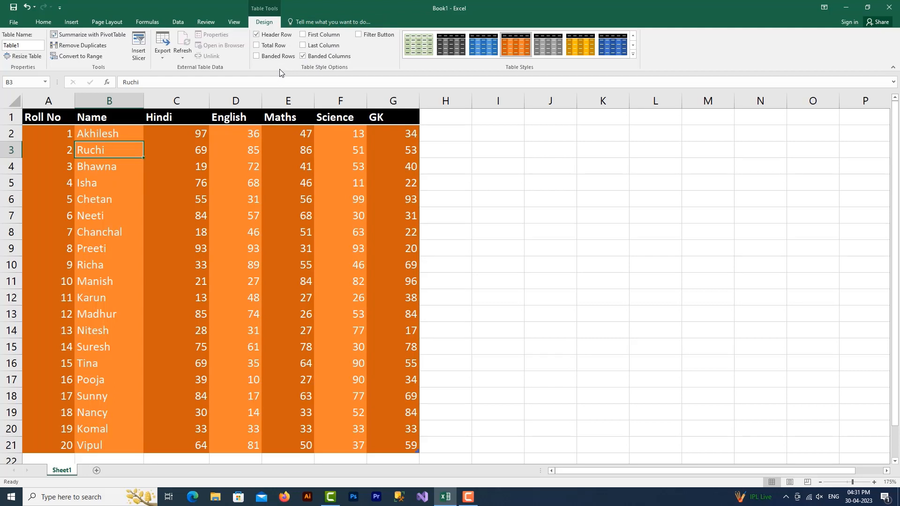
Try to resize the table to the range B4:G17, and cancel the resizing.
left_click(214, 261)
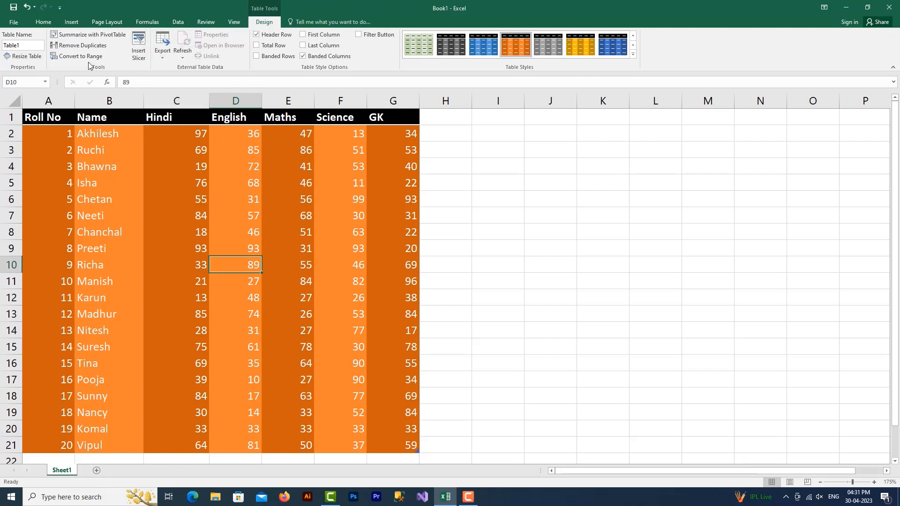
left_click(34, 58)
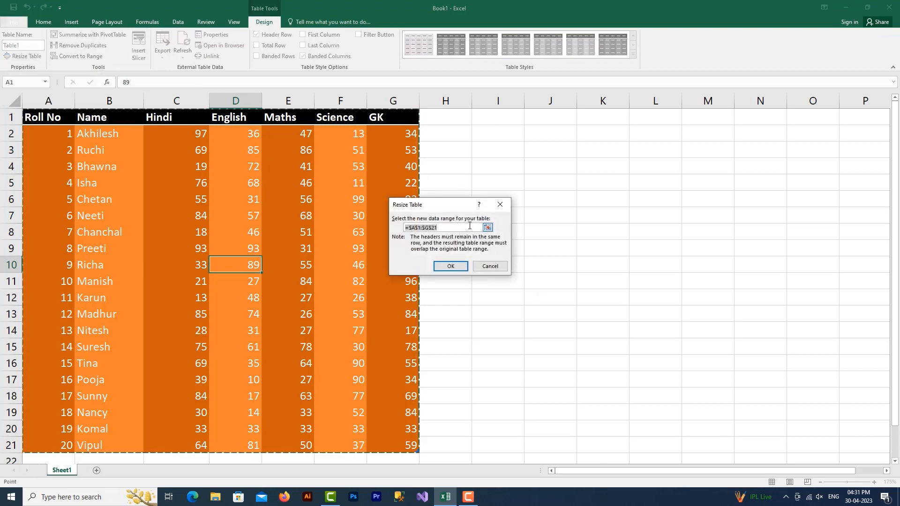
left_click(488, 229)
left_click_drag(84, 169, 376, 385)
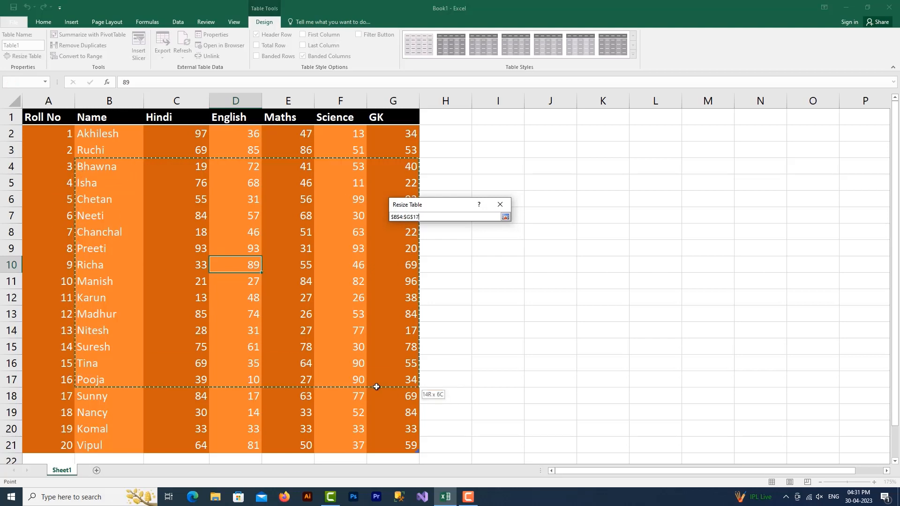
left_click(505, 218)
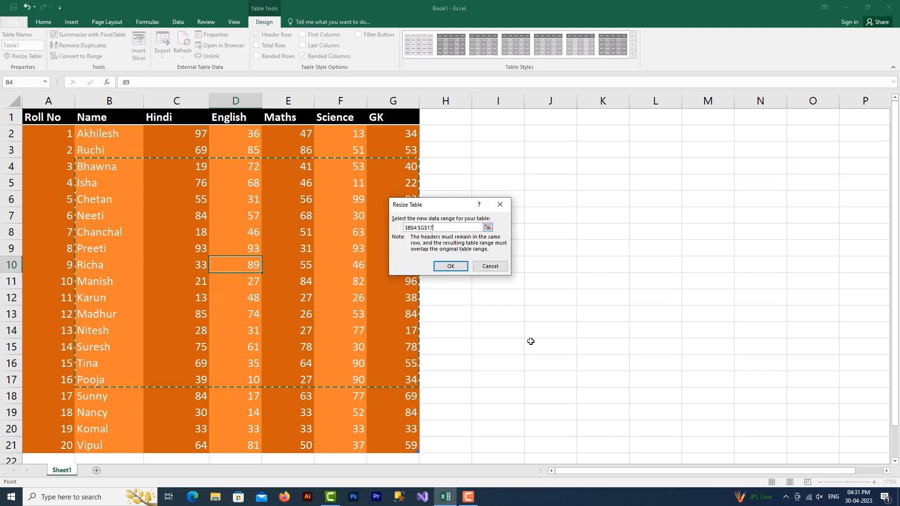
left_click(451, 265)
left_click(451, 276)
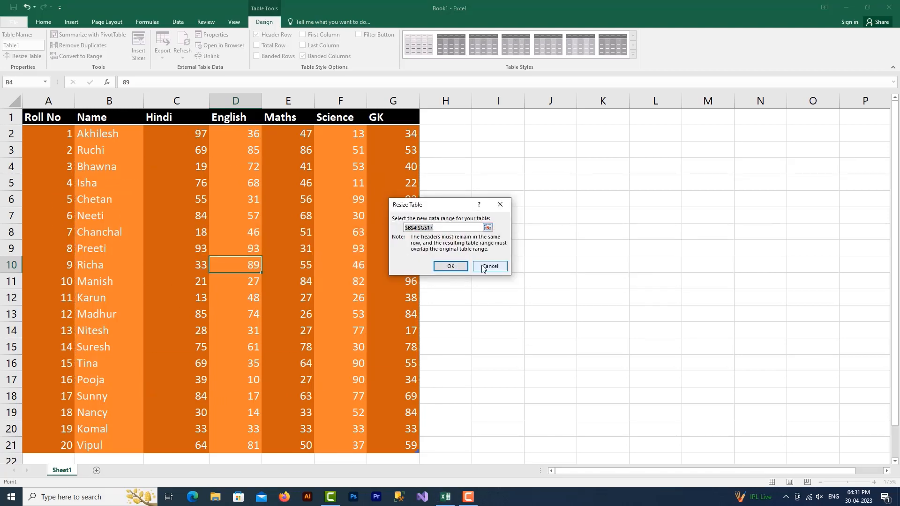
left_click(489, 266)
left_click(281, 253)
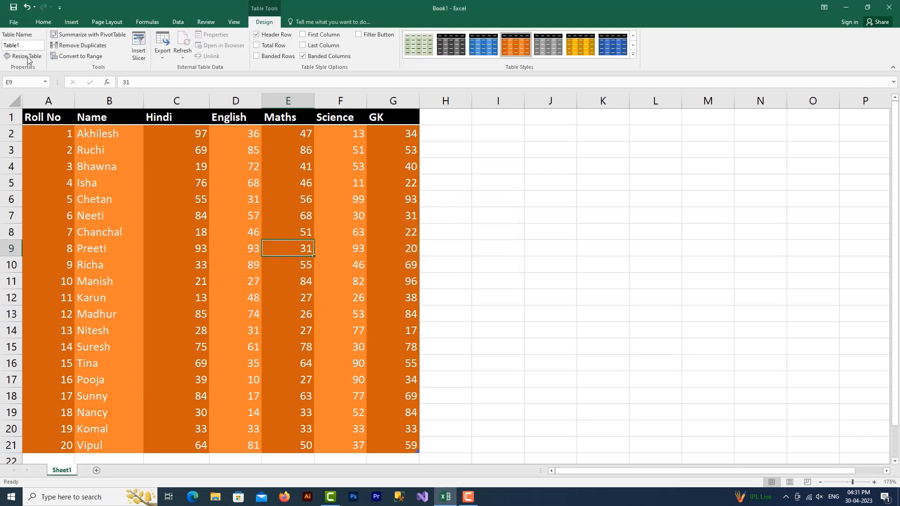
Summarize the marks table in a PivotTable on a new worksheet, using the Roll No, Name, Hindi, English and GK fields.
left_click(112, 35)
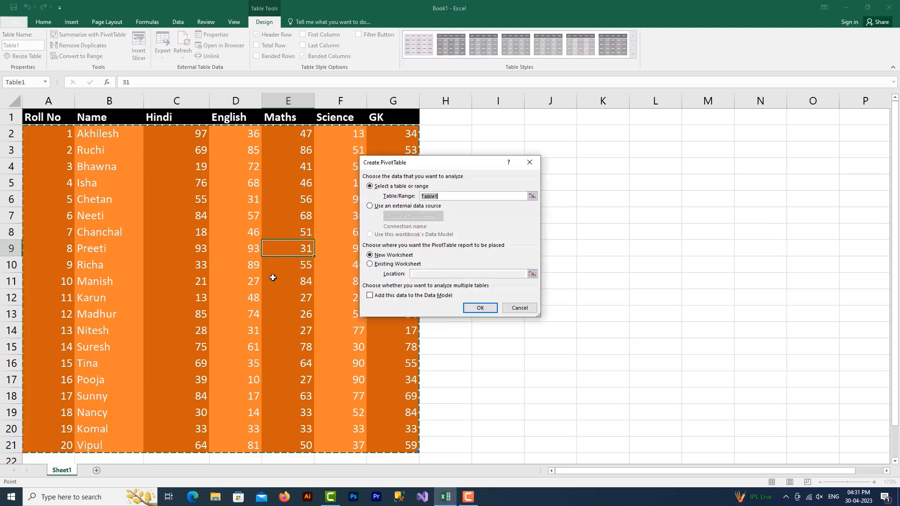
left_click(490, 307)
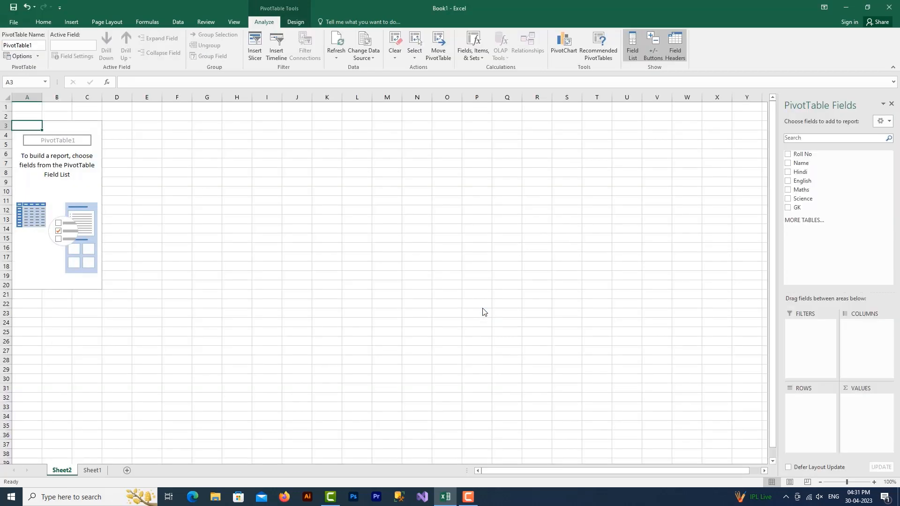
left_click(789, 155)
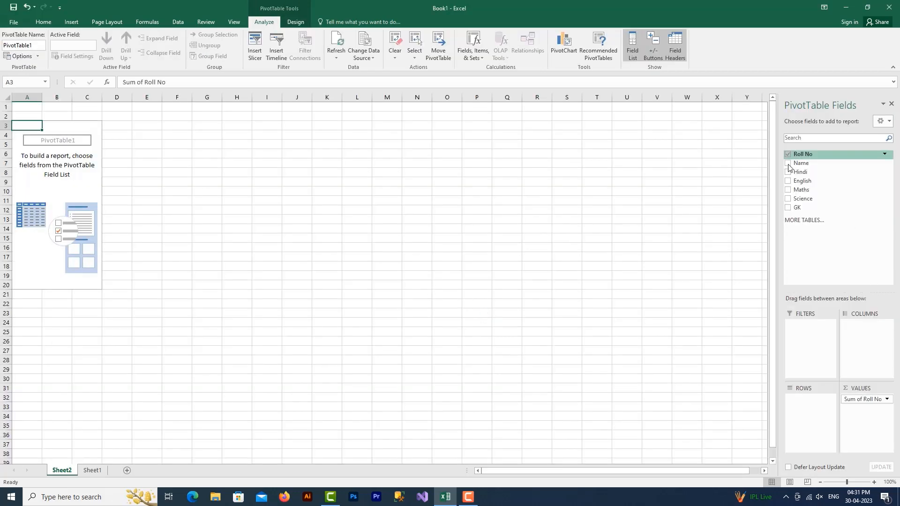
left_click(788, 163)
left_click(788, 172)
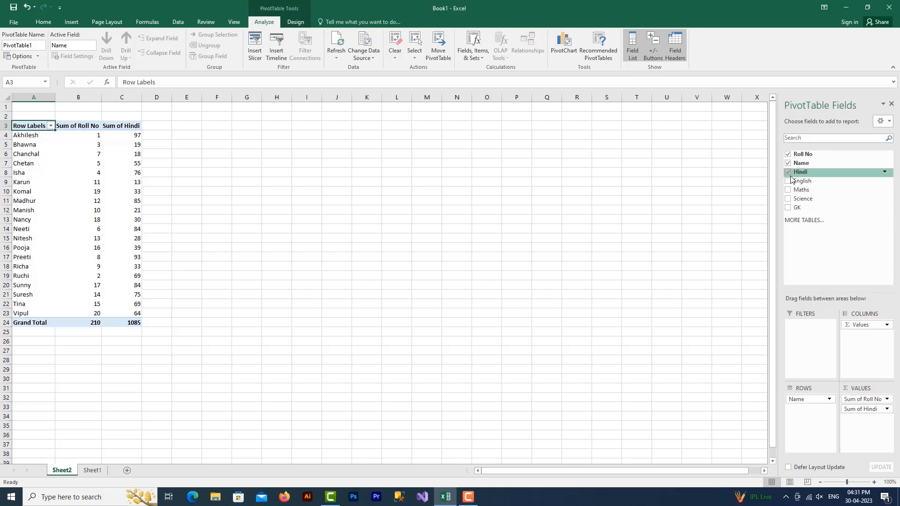
left_click(788, 181)
left_click(789, 190)
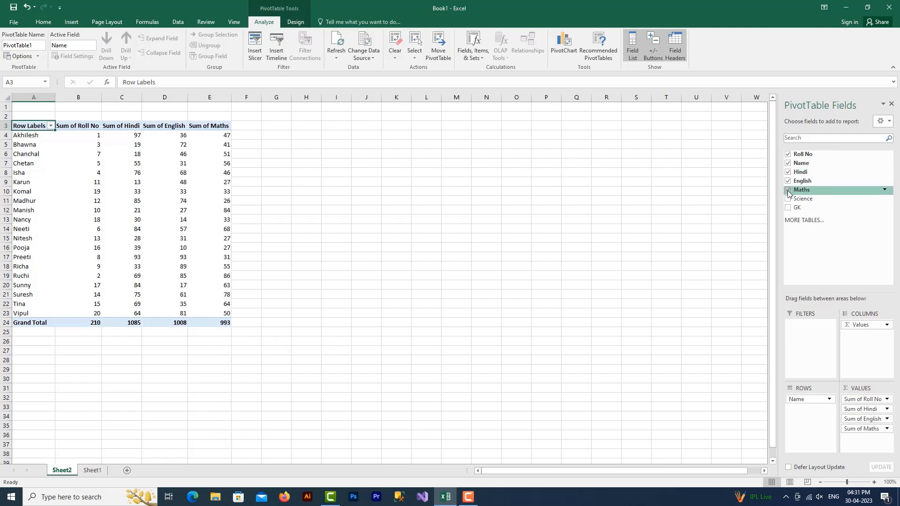
left_click(788, 190)
left_click(789, 190)
left_click(788, 190)
left_click(788, 208)
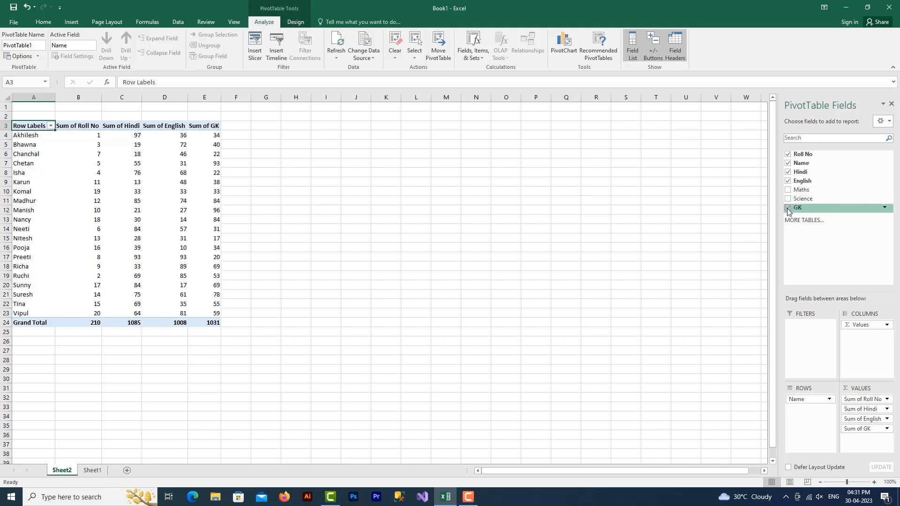
Close the PivotTable field list and return to the marks table on Sheet1 with its design options showing.
left_click(892, 107)
left_click(295, 22)
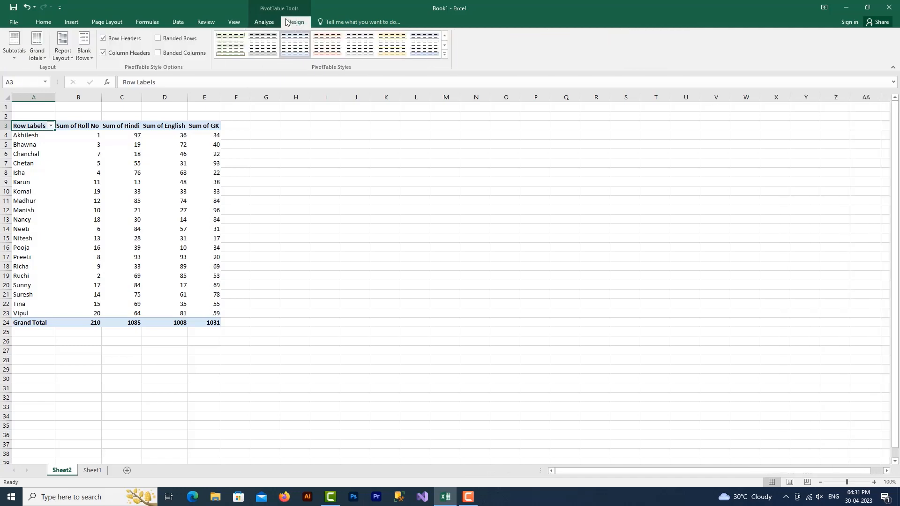
left_click(92, 471)
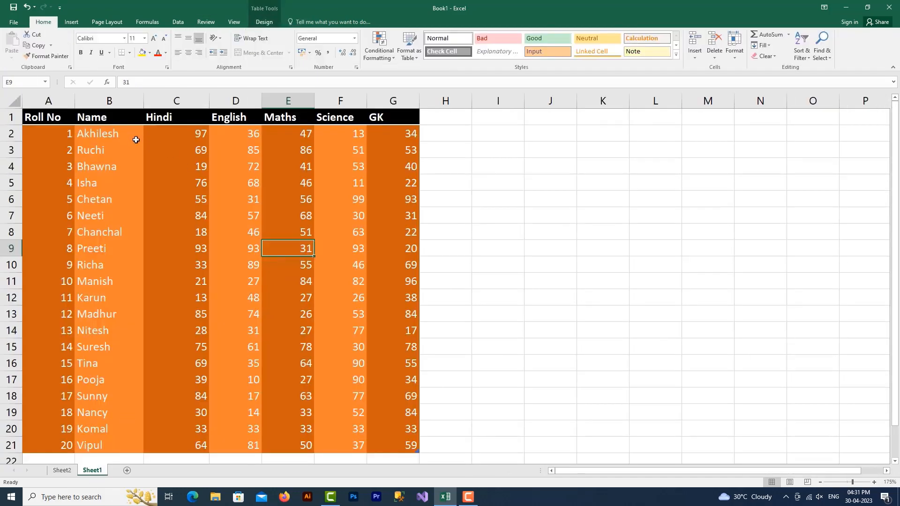
left_click(129, 162)
left_click(271, 23)
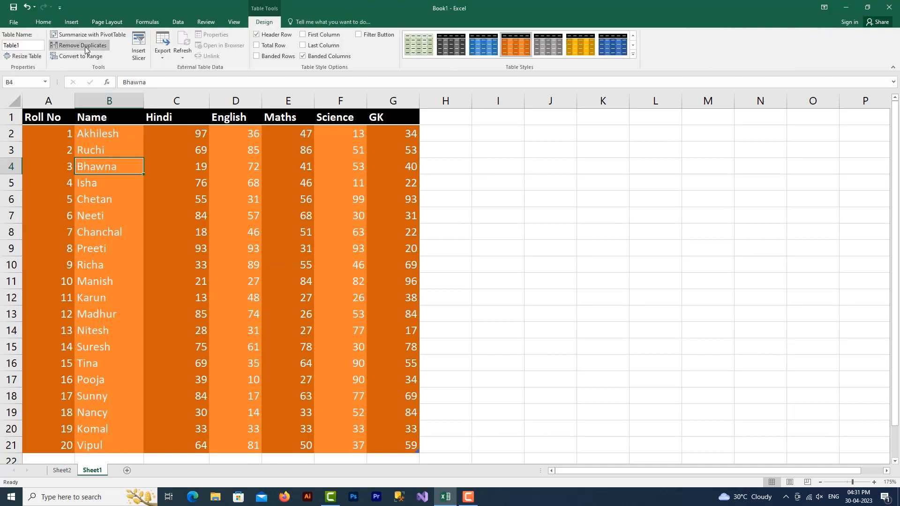
Duplicate the Roll No 14 record into row 22, directly below the table's last record.
left_click(89, 233)
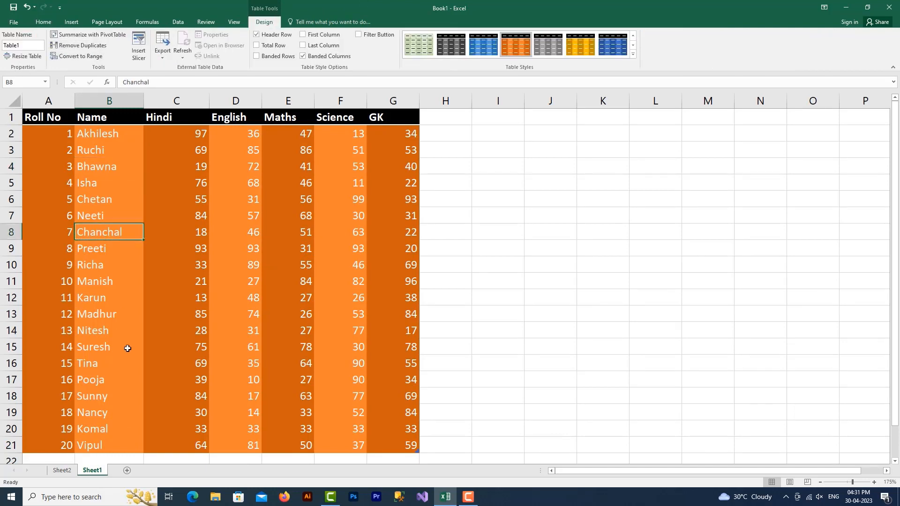
scroll(125, 352, "down", 3)
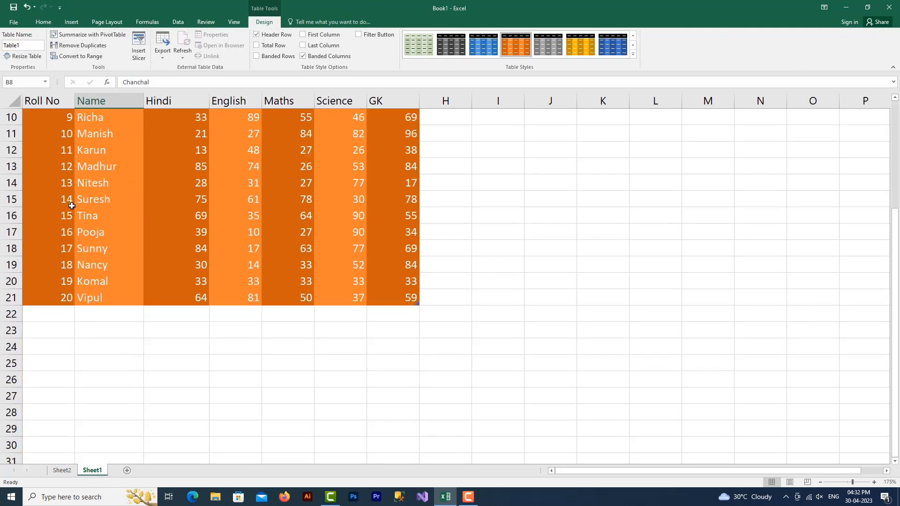
left_click_drag(68, 201, 403, 209)
key("ctrl+c")
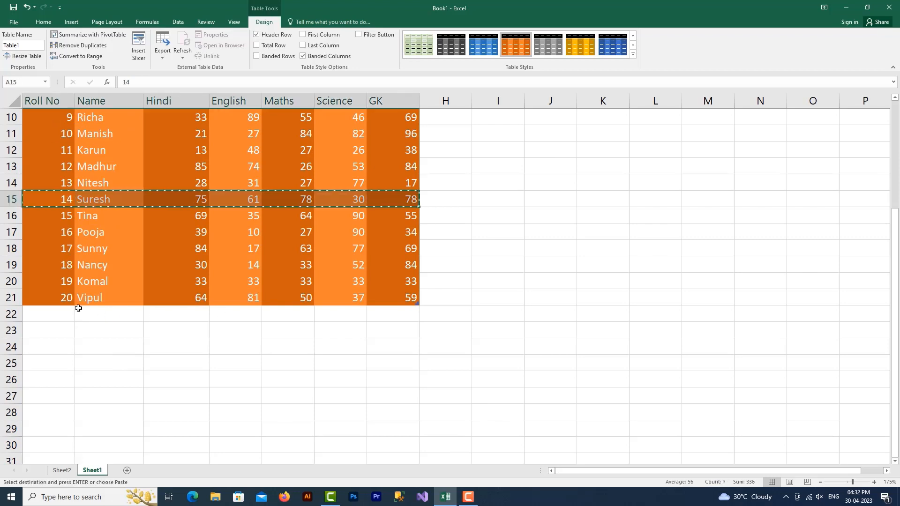
left_click(60, 313)
key("ctrl+v")
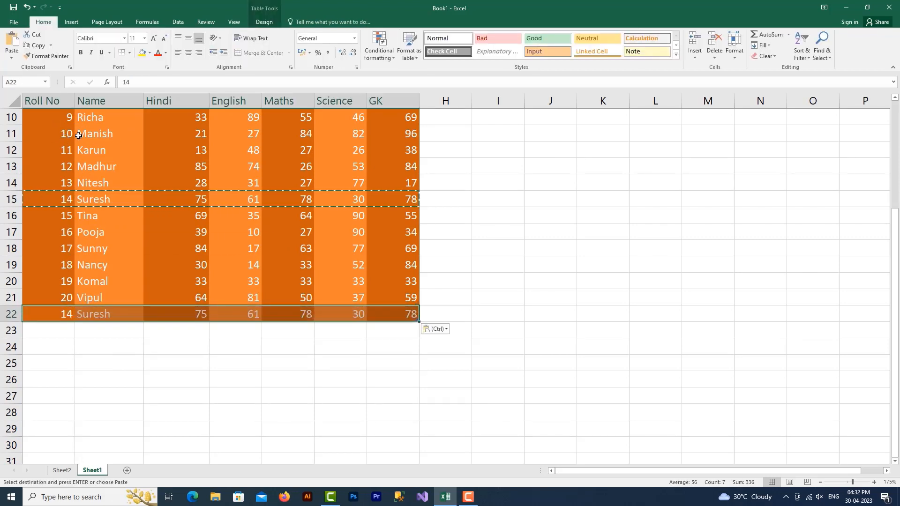
Duplicate the Roll No 10 record into row 23 and look over the extended table.
left_click_drag(65, 136, 411, 135)
key("ctrl+c")
left_click(64, 328)
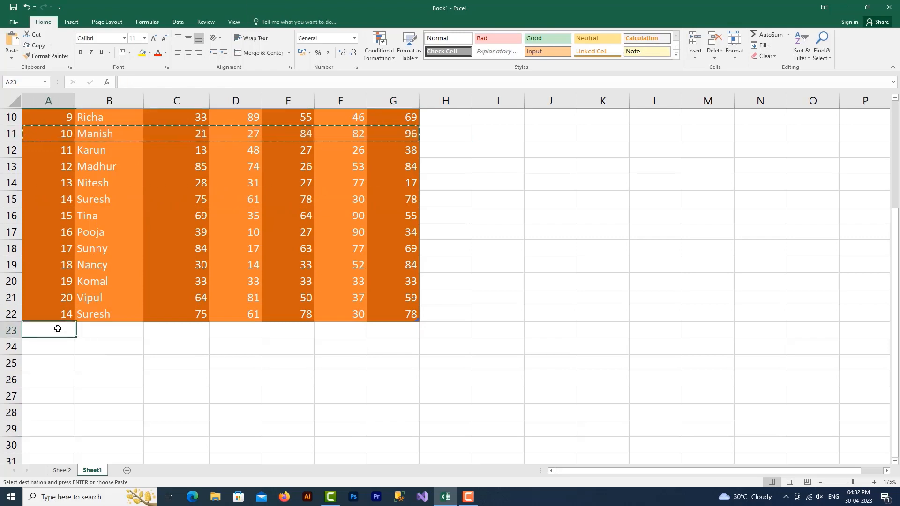
key("ctrl+v")
left_click(174, 291)
scroll(172, 297, "up", 3)
left_click(171, 254)
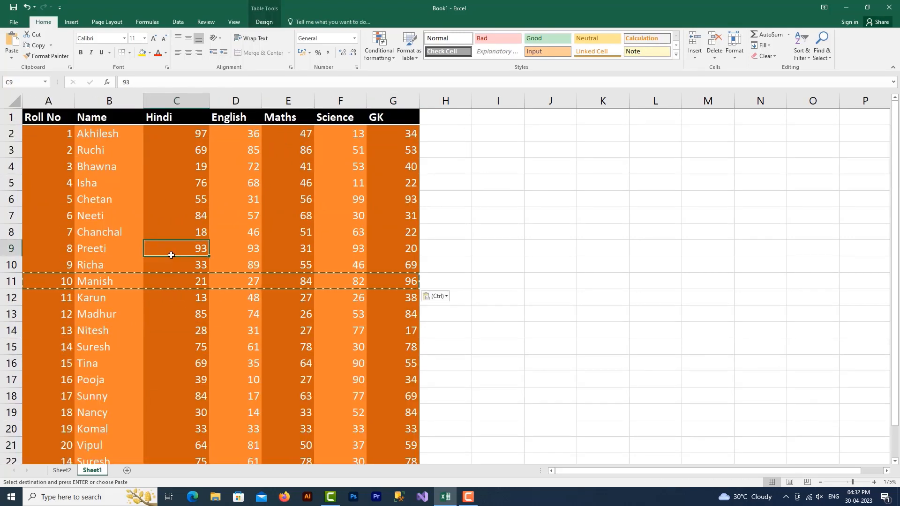
key("ctrl+Down")
left_click(171, 245)
scroll(175, 274, "up", 4)
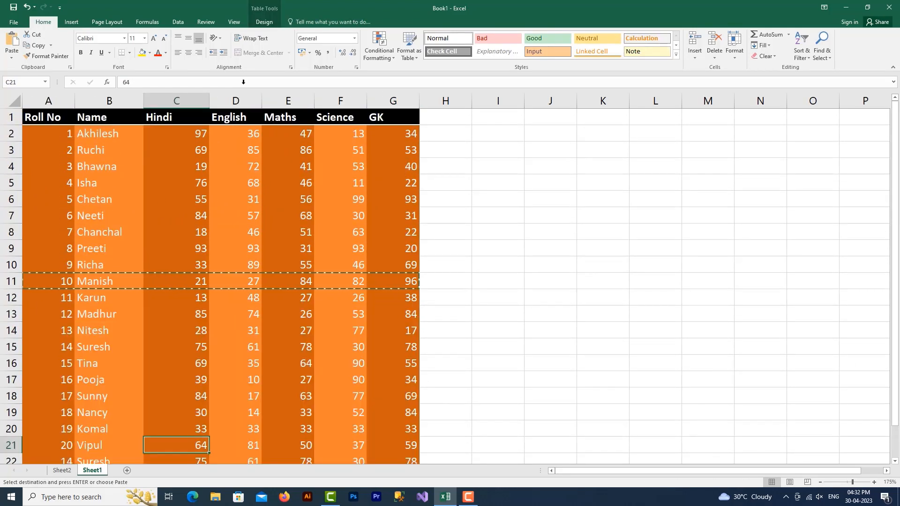
Cancel the copy selection, open Remove Duplicates for the marks table, and review its list of columns.
left_click(263, 22)
key("Escape")
left_click(131, 242)
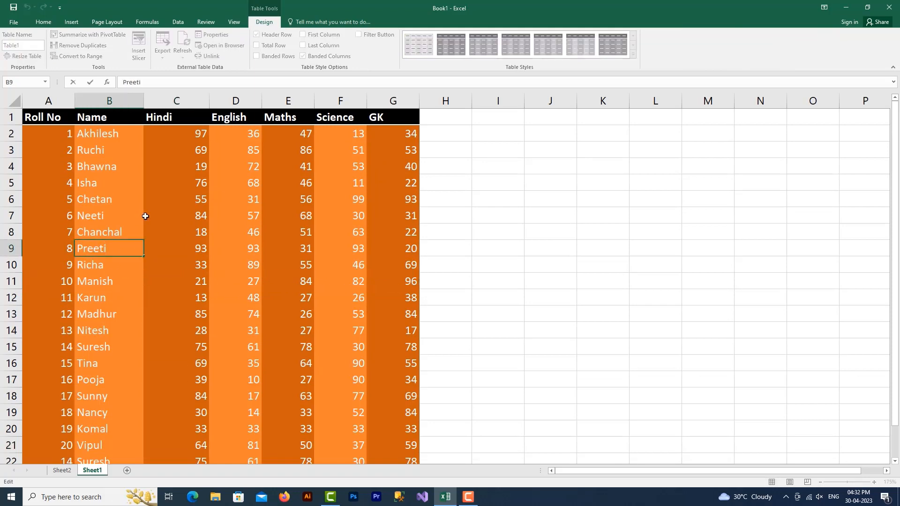
left_click(146, 217)
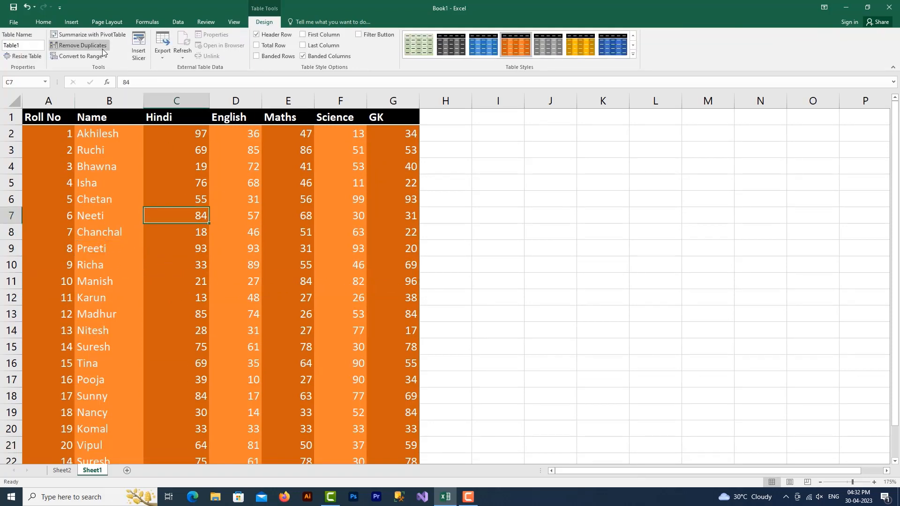
left_click(82, 46)
scroll(453, 256, "down", 1)
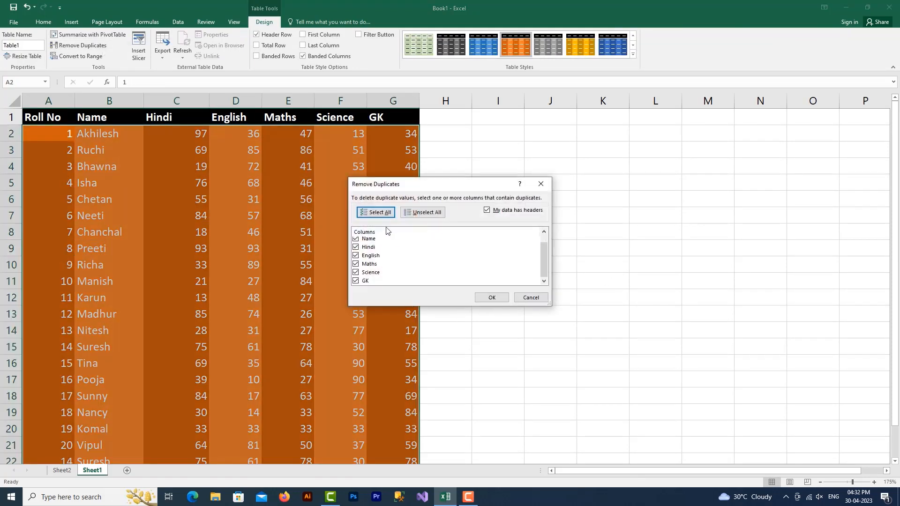
scroll(372, 266, "up", 1)
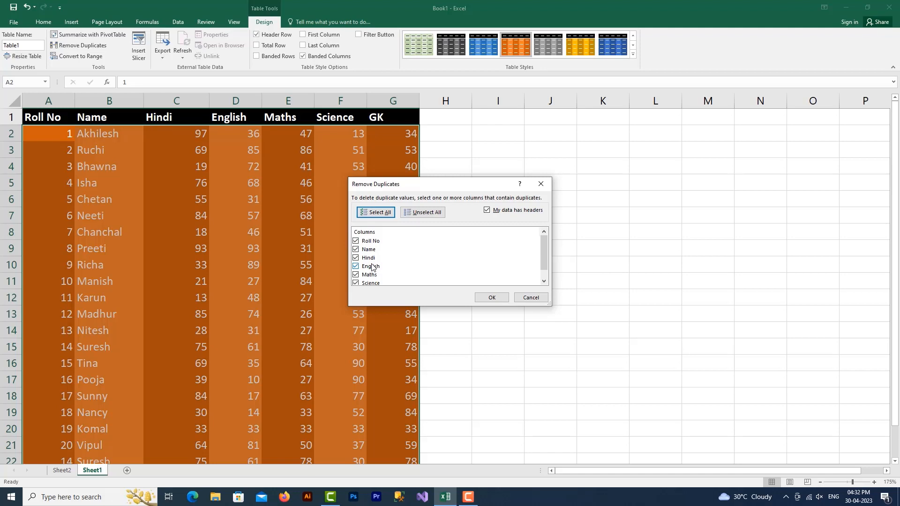
Try clearing and reselecting all the duplicate-check columns, ending with only Roll No and Name selected.
left_click(432, 214)
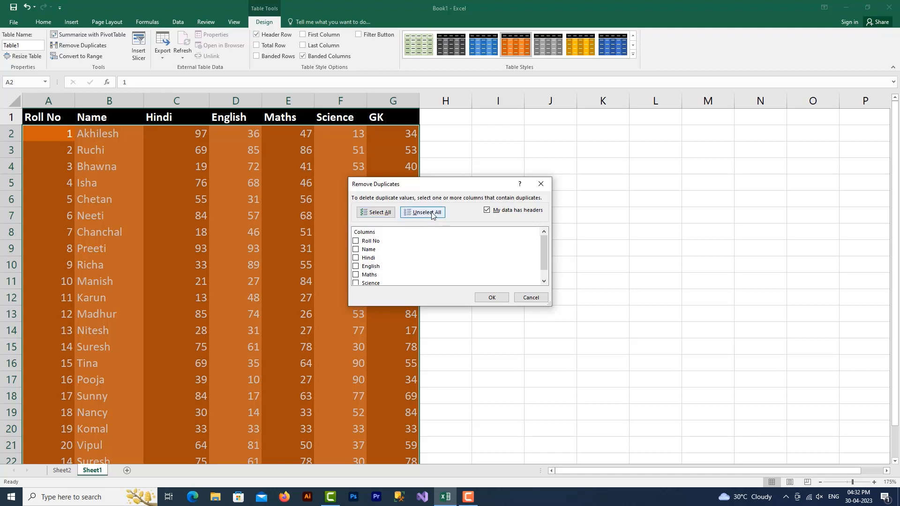
left_click(381, 213)
left_click(424, 214)
left_click(356, 241)
left_click(356, 249)
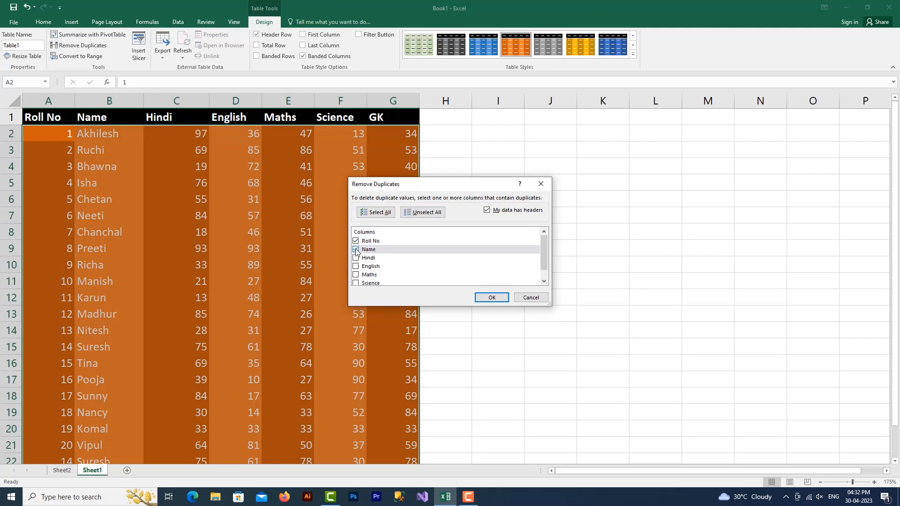
Remove the duplicate records by comparing all columns, and check the rows at the table's end.
left_click(376, 212)
left_click(489, 299)
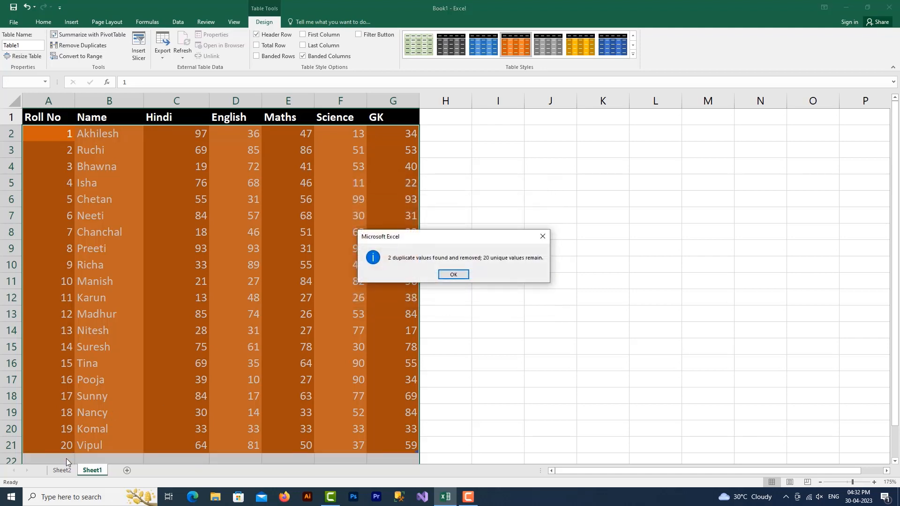
left_click(454, 274)
left_click(177, 216)
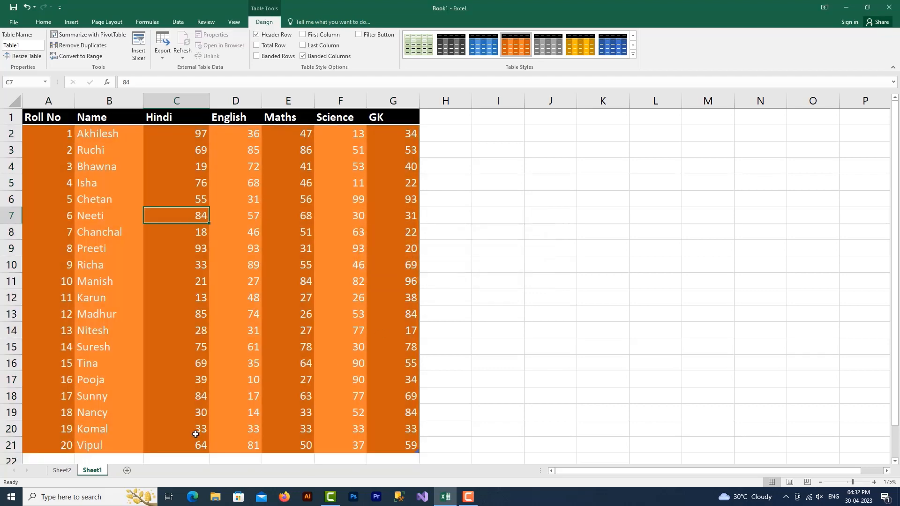
scroll(141, 376, "down", 4)
left_click(95, 285)
scroll(129, 328, "up", 4)
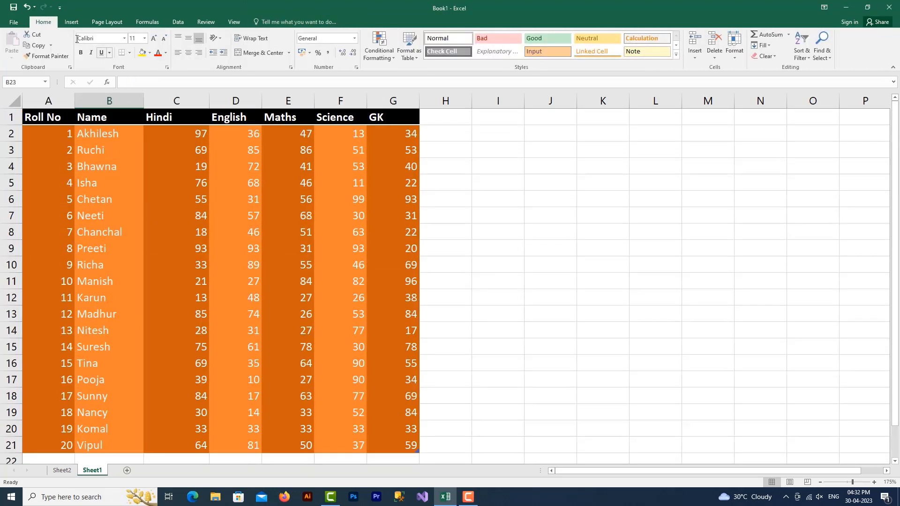
Try converting the marks table to a normal range, and undo the conversion.
left_click(284, 198)
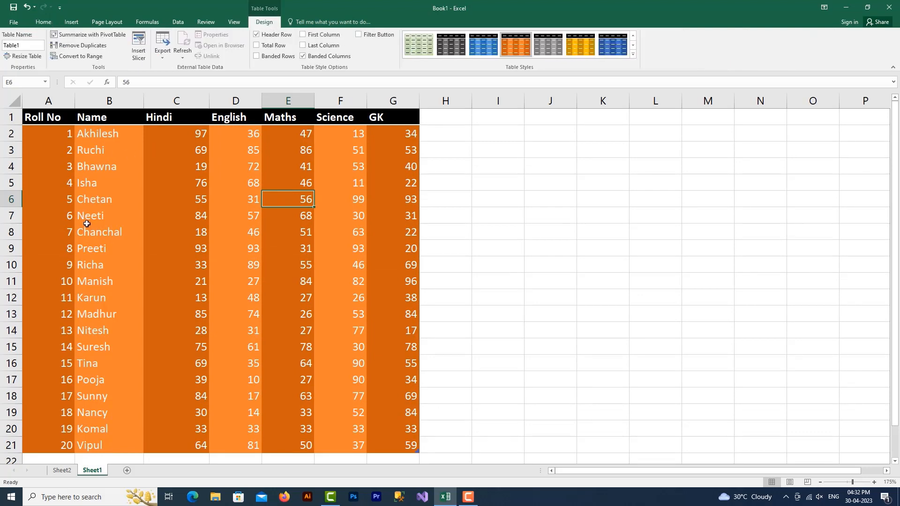
left_click(99, 57)
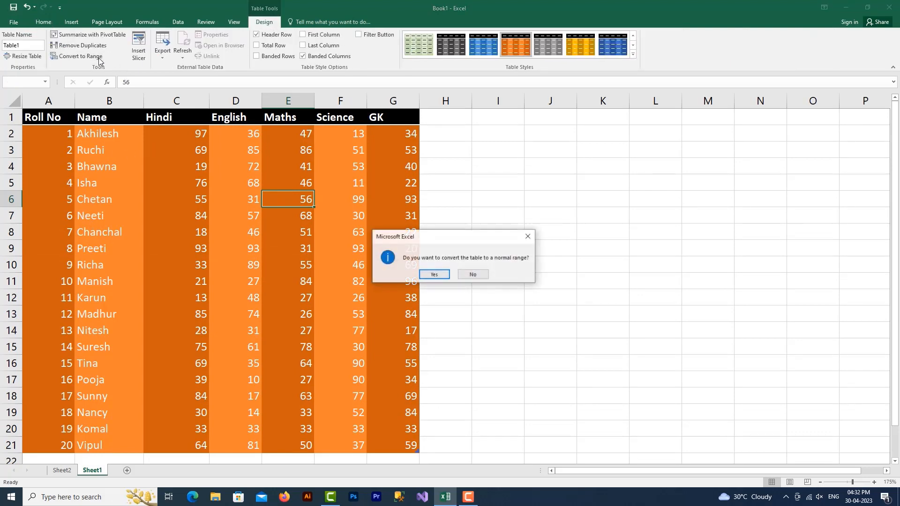
left_click(434, 275)
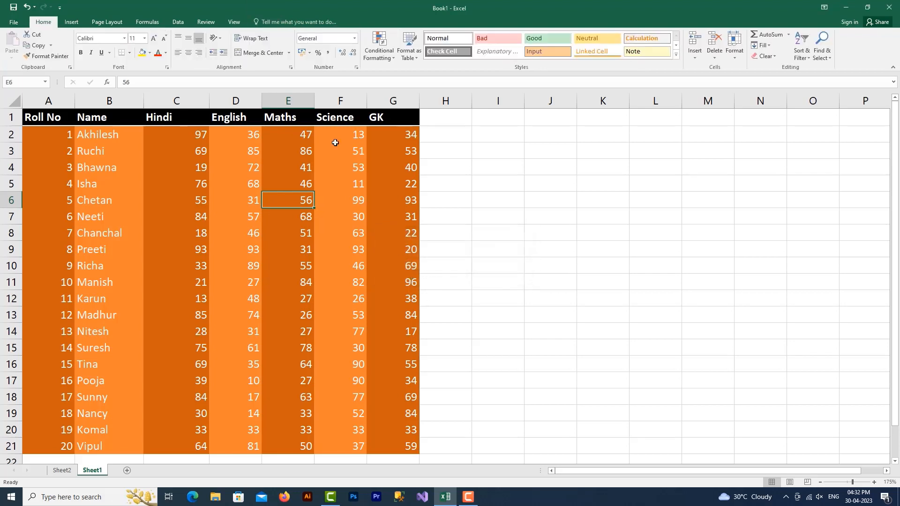
left_click(240, 281)
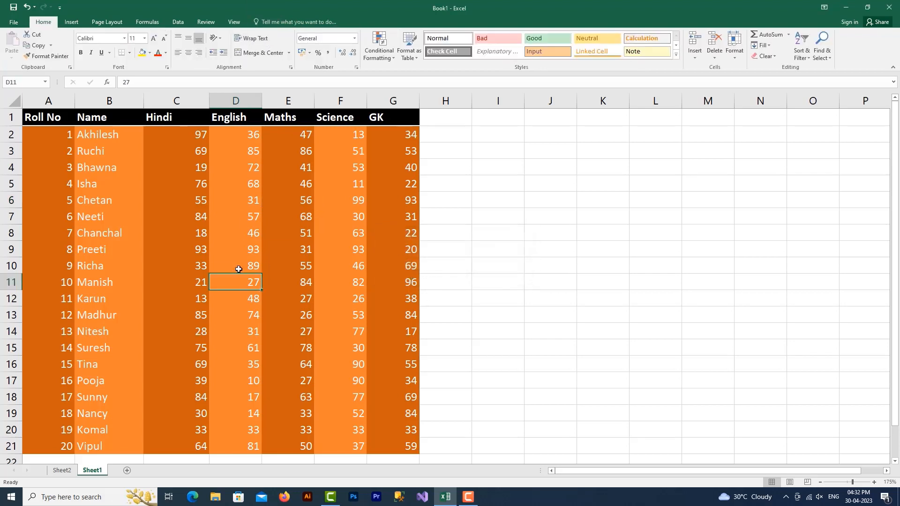
key("ctrl+z")
Select the whole marks table A1:G21 and convert it to a normal range.
left_click(247, 234)
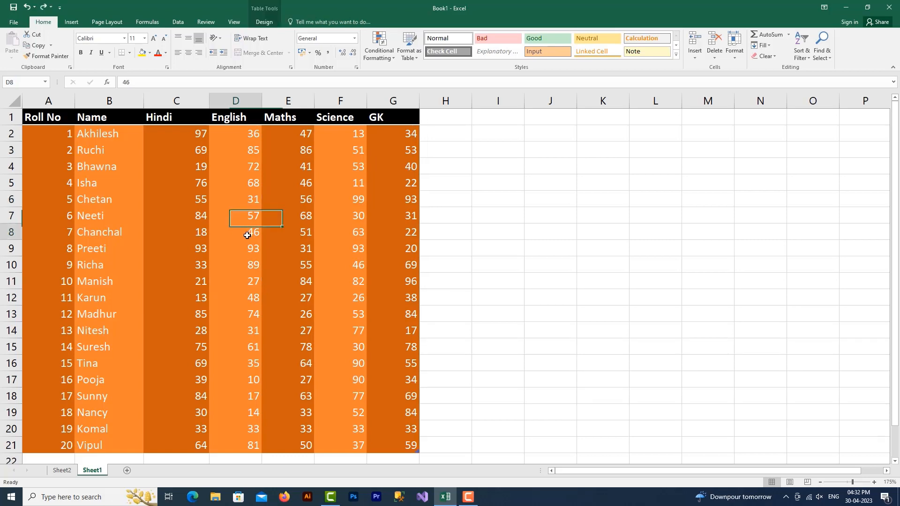
left_click(264, 22)
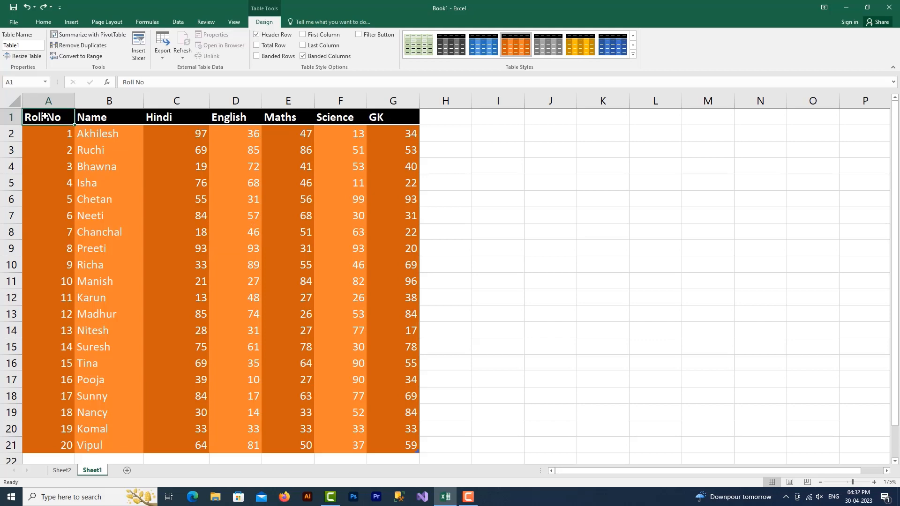
left_click_drag(43, 115, 412, 447)
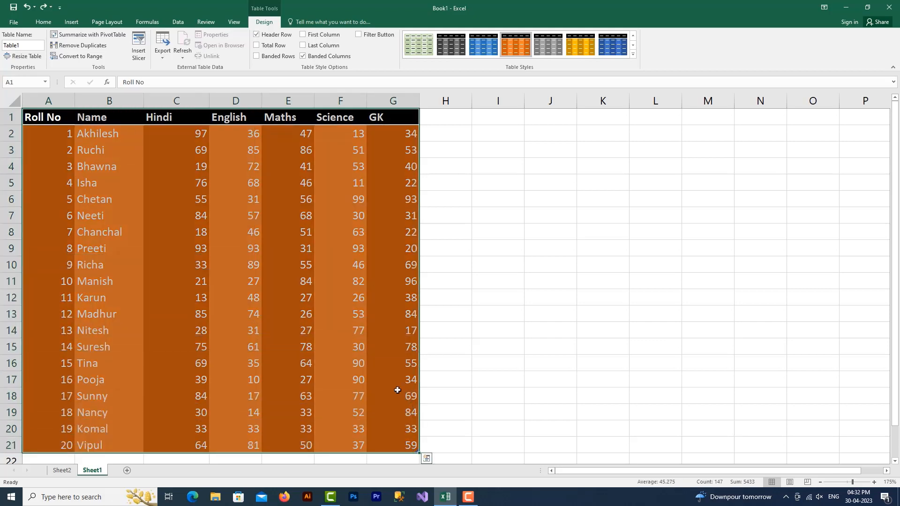
left_click(90, 57)
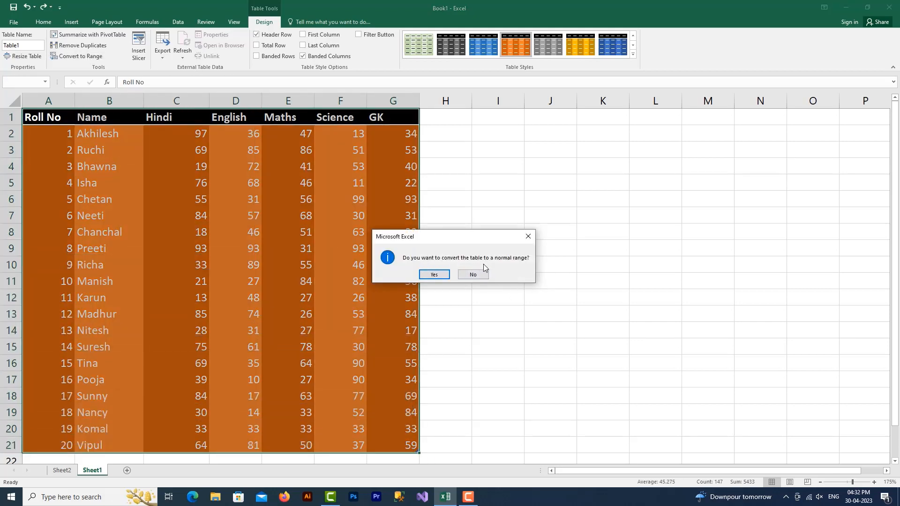
left_click(436, 275)
left_click(333, 250)
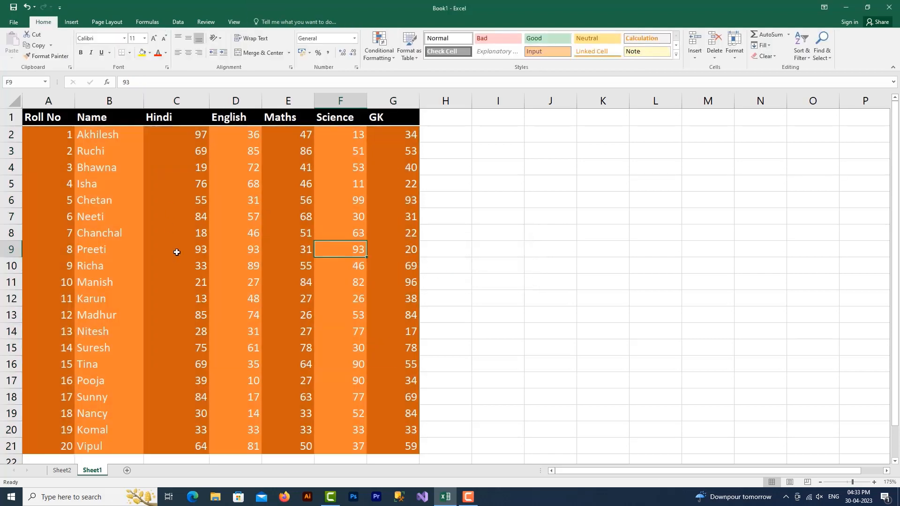
left_click(177, 253)
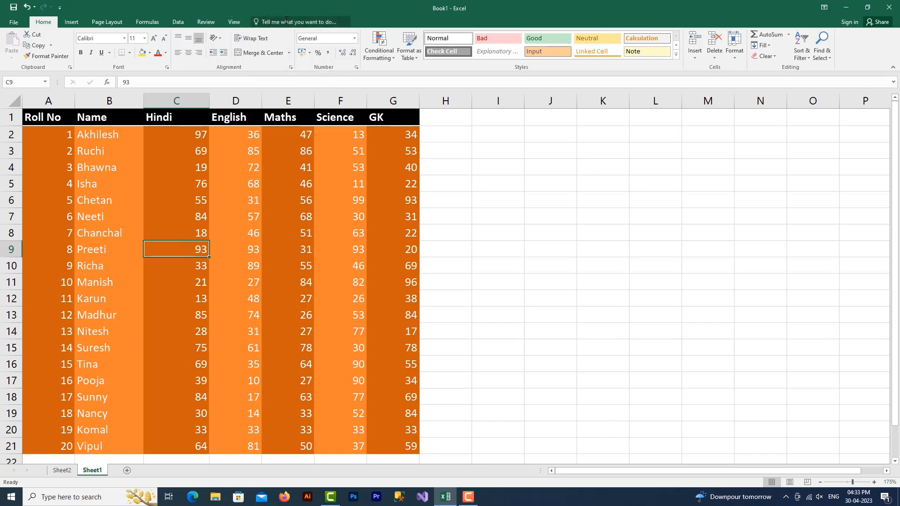
Undo the conversion to a range, and insert a slicer for the marks table's Name column.
key("ctrl+z")
left_click_drag(300, 196, 299, 184)
left_click(269, 19)
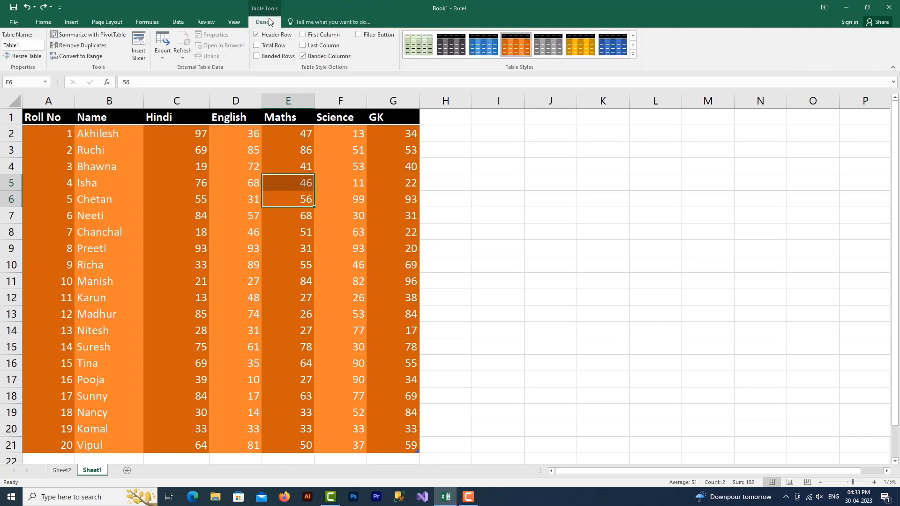
left_click(142, 46)
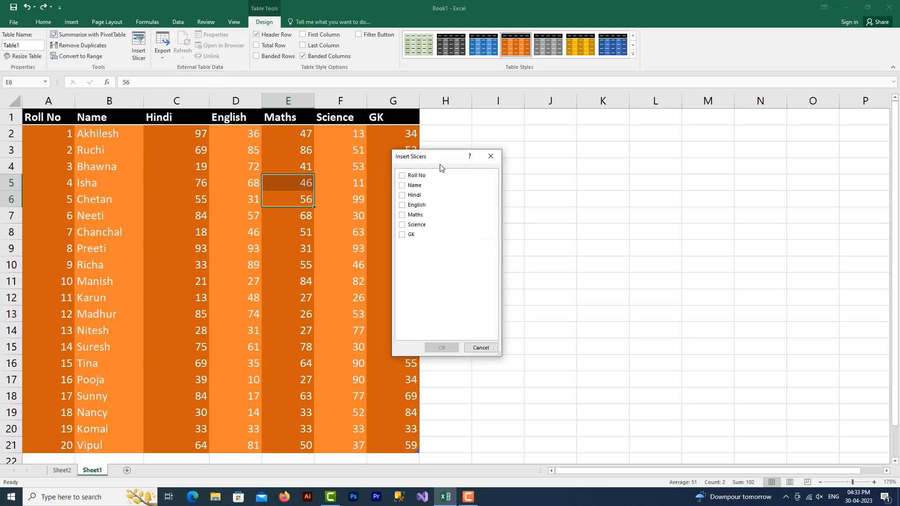
left_click_drag(441, 159, 688, 129)
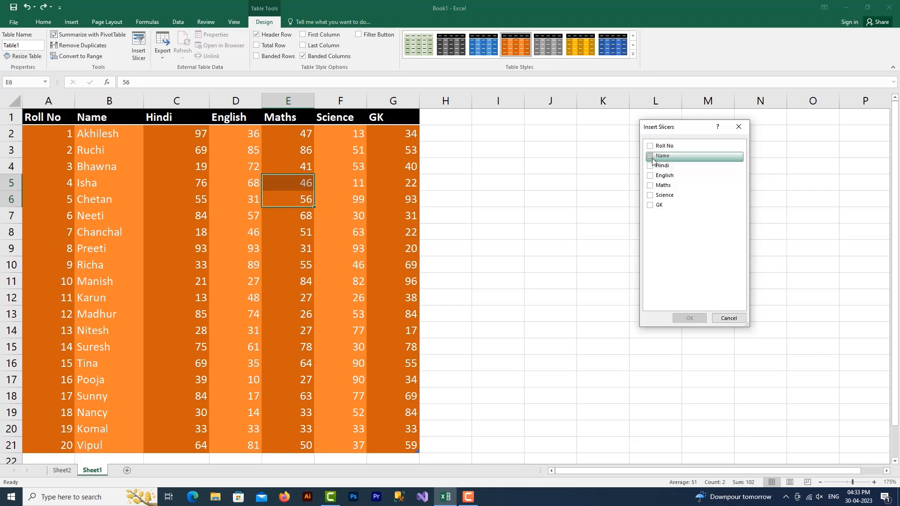
left_click(650, 156)
left_click(688, 319)
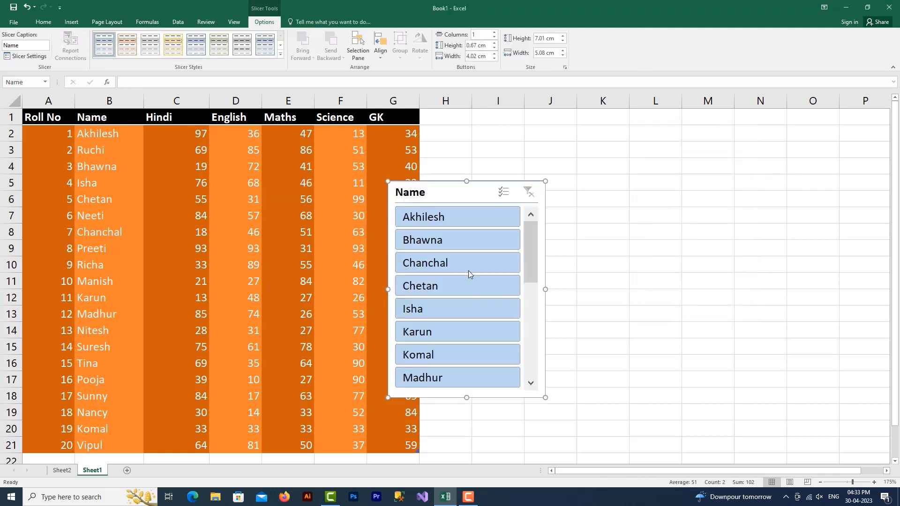
Move the Name slicer to the empty cells around columns L to N, and look through its list of students.
left_click_drag(449, 202, 697, 174)
scroll(729, 291, "down", 4)
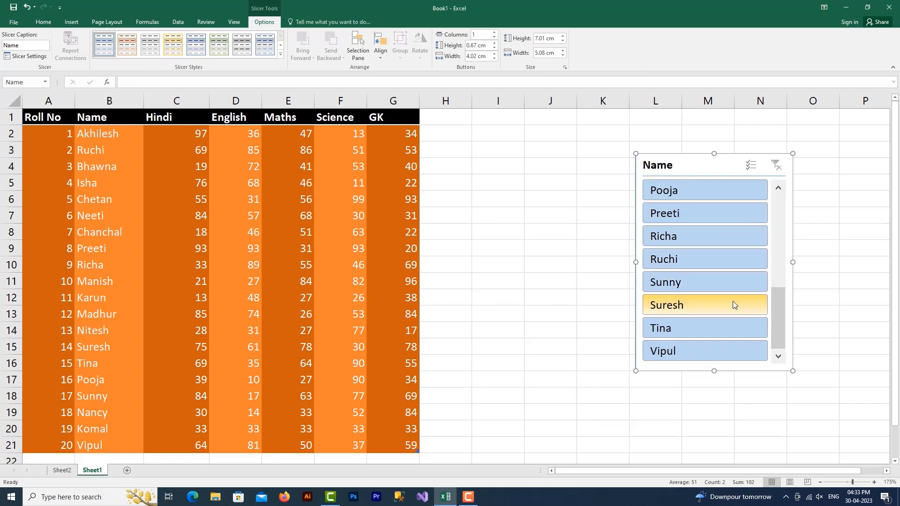
scroll(733, 301, "up", 4)
scroll(733, 301, "down", 4)
scroll(733, 301, "up", 4)
scroll(733, 301, "down", 4)
scroll(733, 301, "up", 4)
scroll(733, 301, "down", 4)
scroll(733, 301, "up", 4)
Filter the marks table to one student at a time with the Name slicer, and clear the filter.
left_click(721, 189)
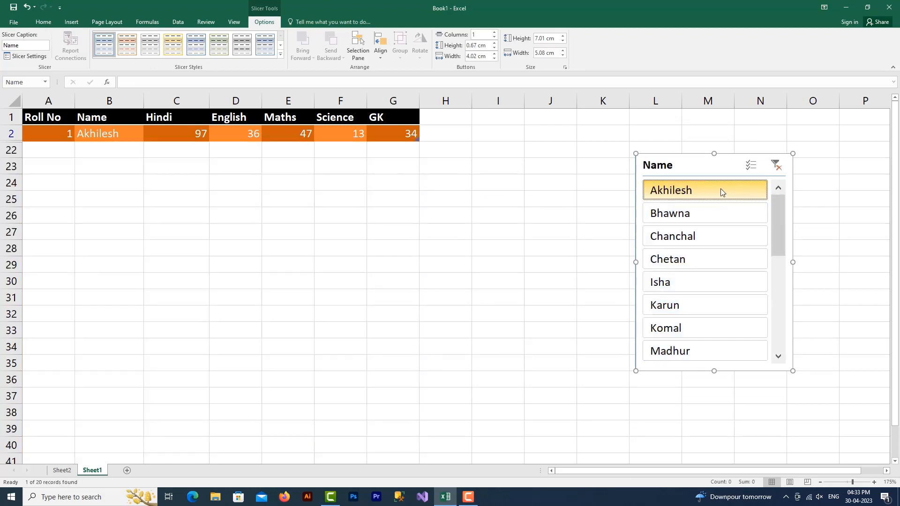
left_click(712, 218)
left_click(709, 240)
left_click(705, 263)
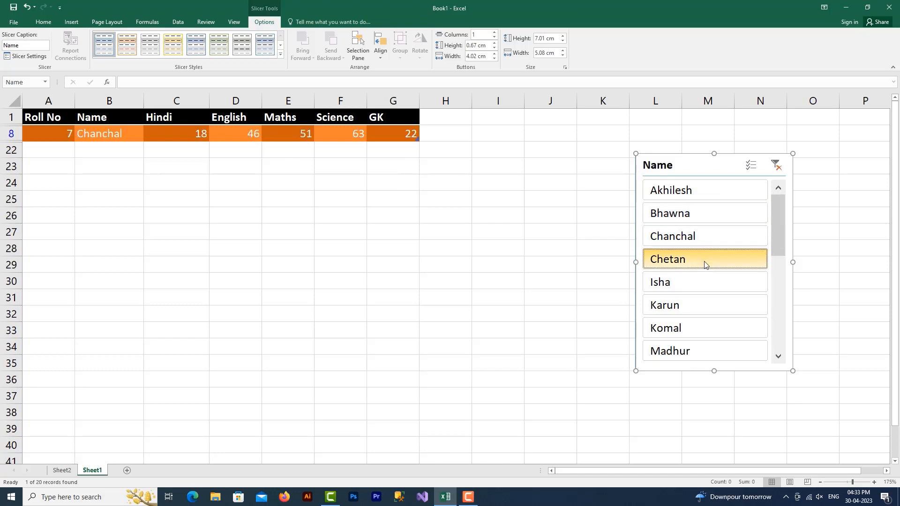
left_click(704, 284)
left_click(713, 236)
left_click(715, 282)
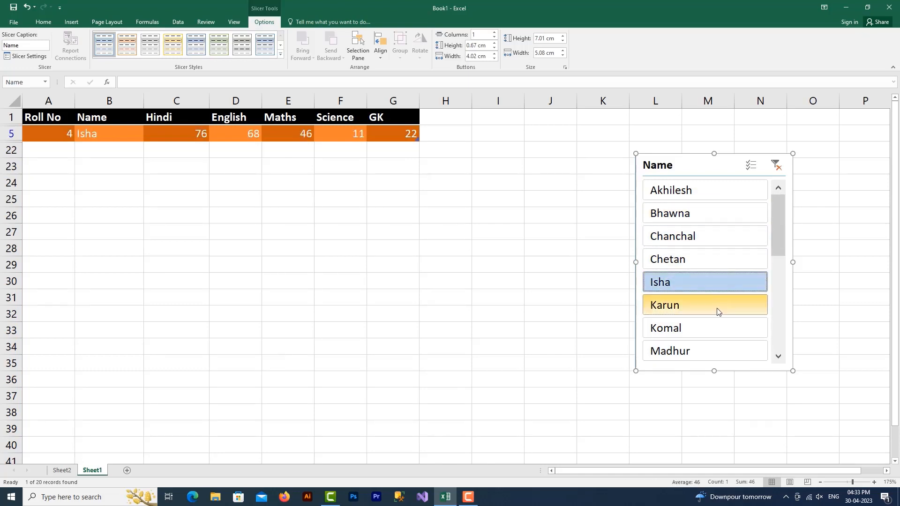
left_click(719, 312)
left_click(724, 262)
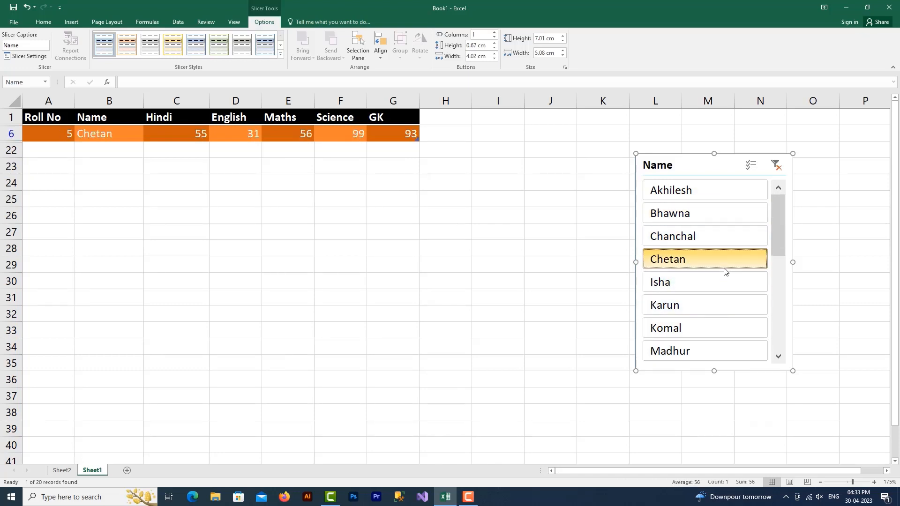
left_click(781, 170)
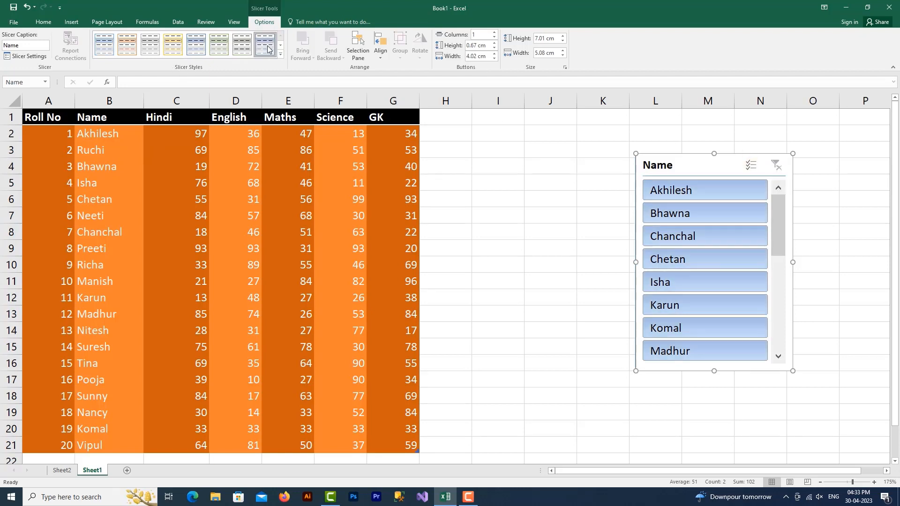
Try the yellow and light blue styles on the Name slicer, shift it slightly closer to the table, and settle on yellow.
left_click(172, 45)
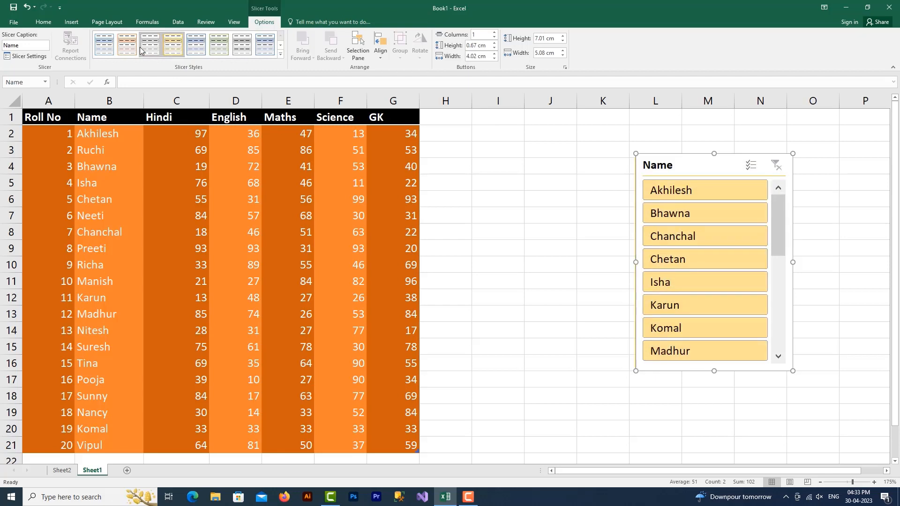
left_click(104, 45)
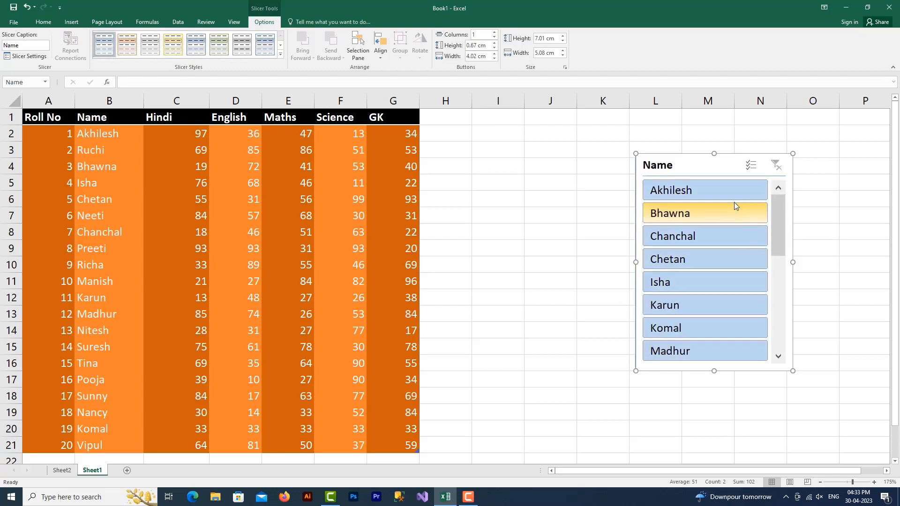
left_click_drag(691, 165, 667, 165)
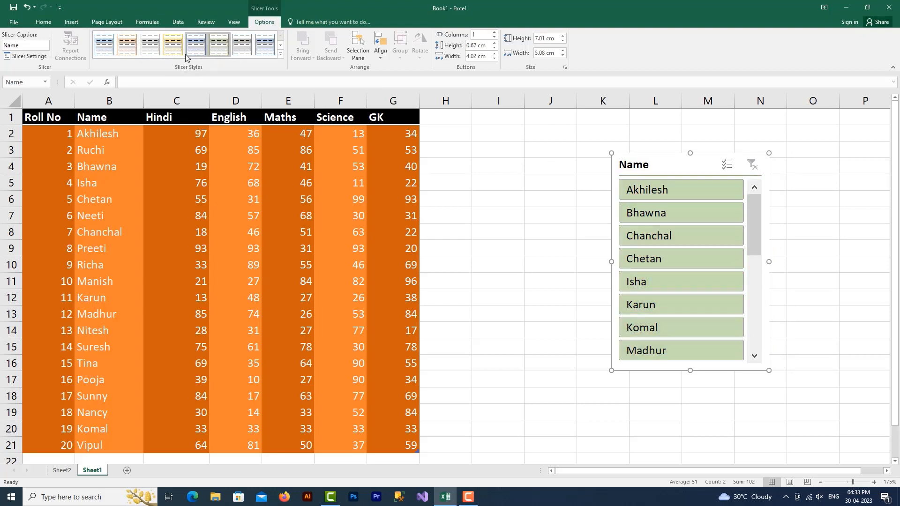
left_click(173, 53)
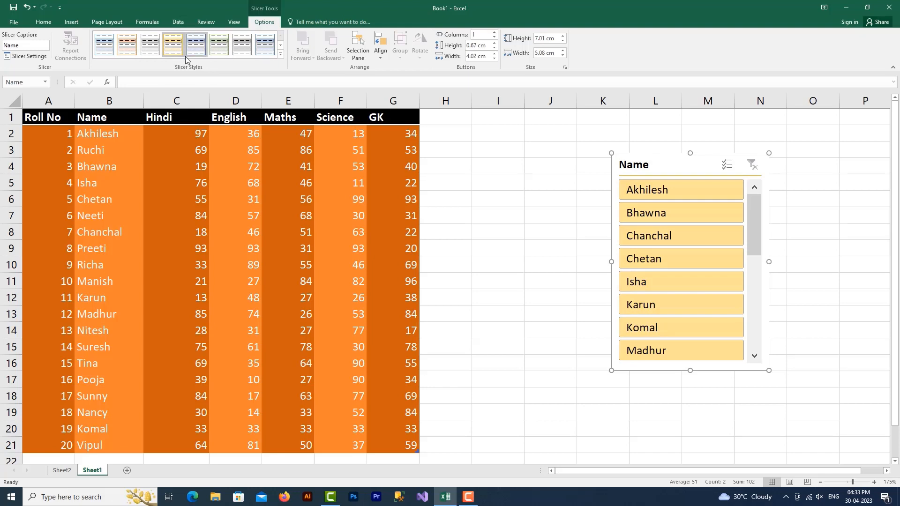
Insert a second slicer for the marks table, based on the English column.
left_click(360, 261)
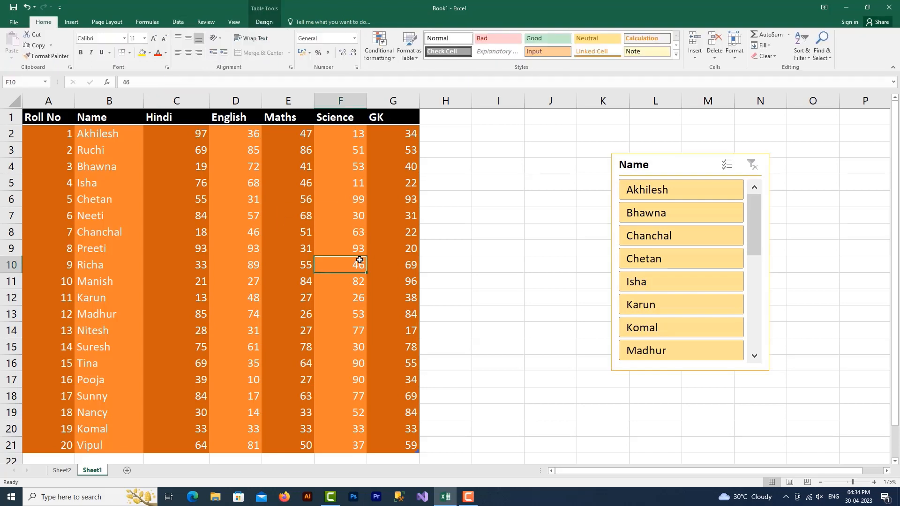
left_click(264, 21)
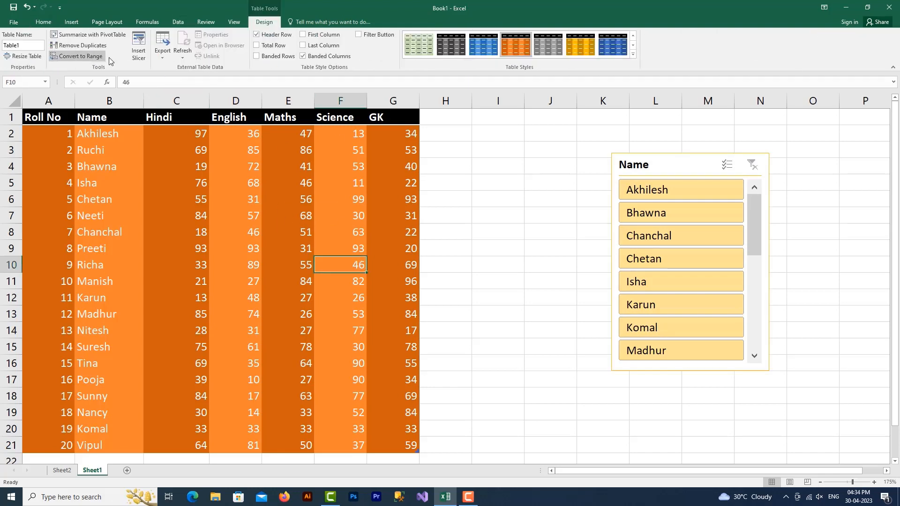
left_click(71, 22)
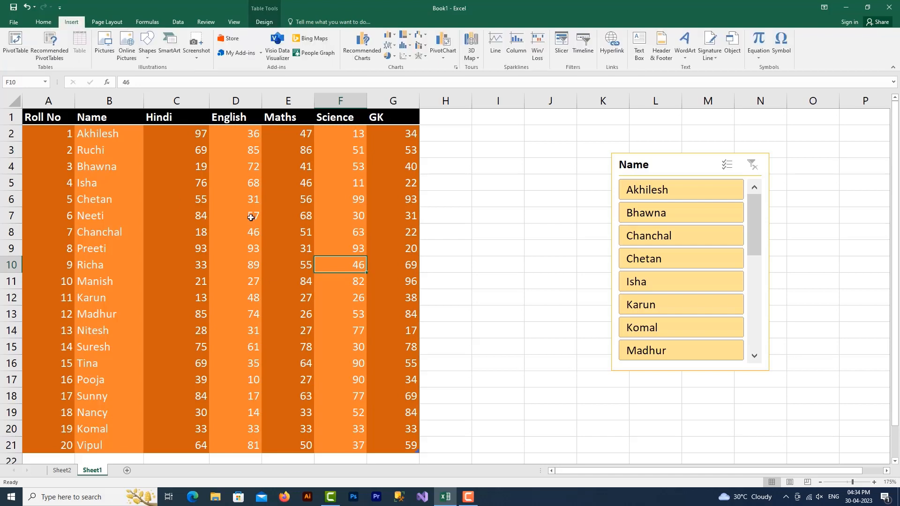
left_click(561, 49)
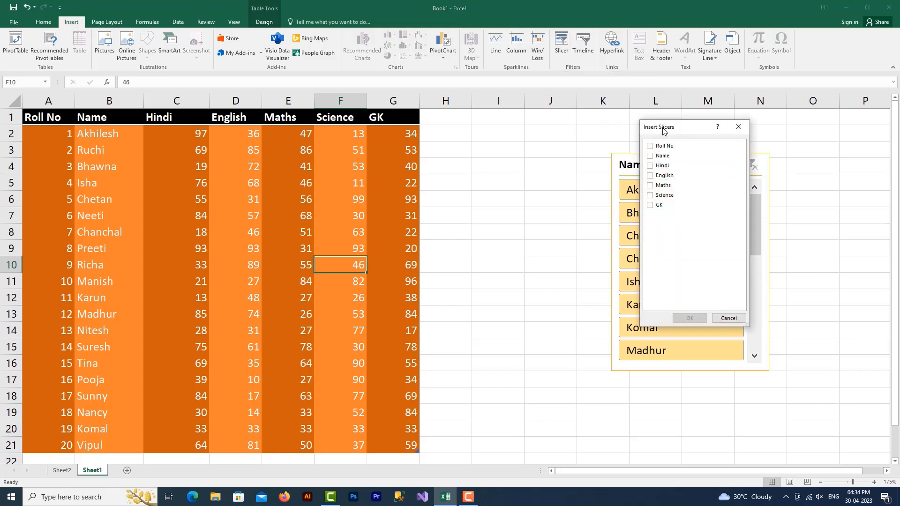
left_click_drag(663, 130, 602, 138)
left_click(591, 182)
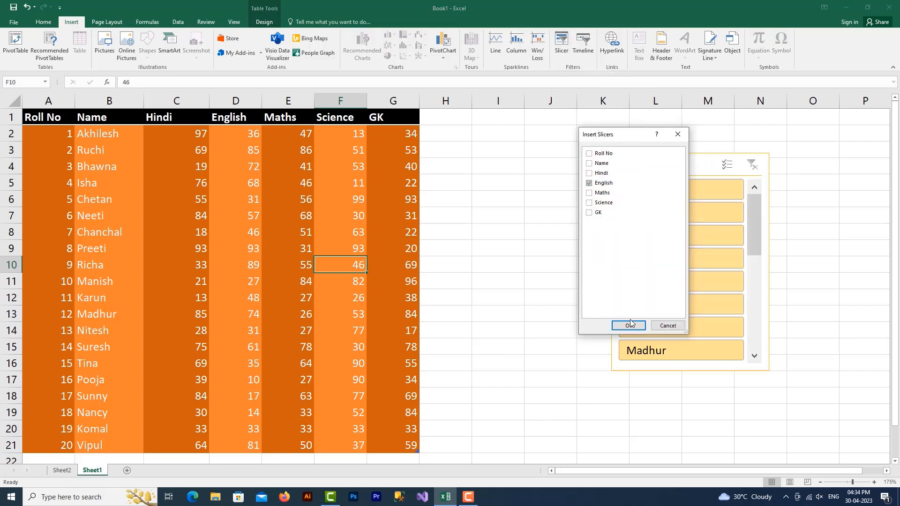
left_click(629, 326)
Filter the marks table by English marks 14, 10, 27 and 35 in the slicer, and clear the filter.
left_click(454, 239)
left_click(454, 216)
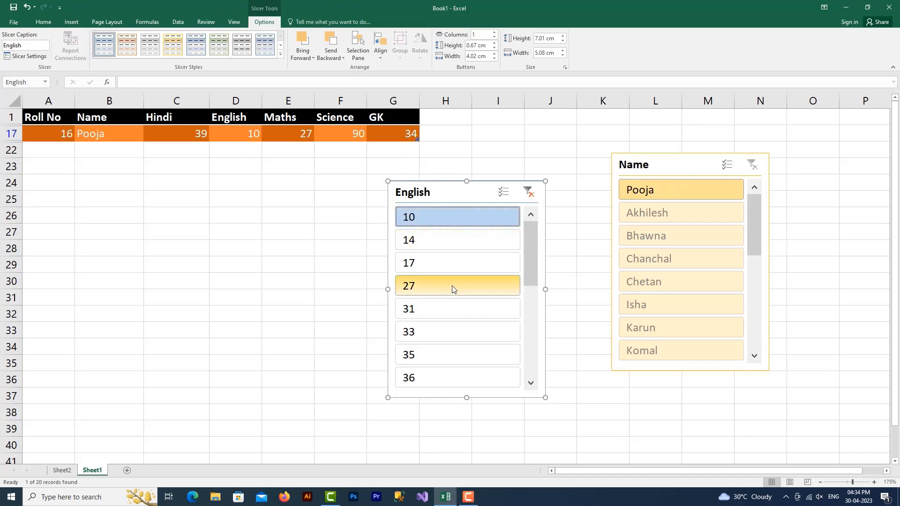
left_click(452, 287)
left_click(458, 353)
left_click(473, 285)
left_click(529, 194)
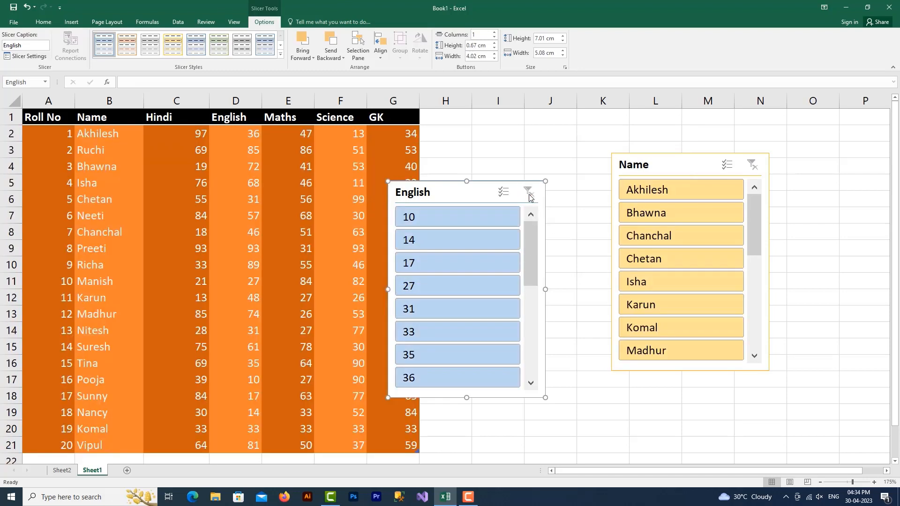
Review where slicers can be inserted, and view the Timeline filter's existing connections without choosing one.
left_click(71, 22)
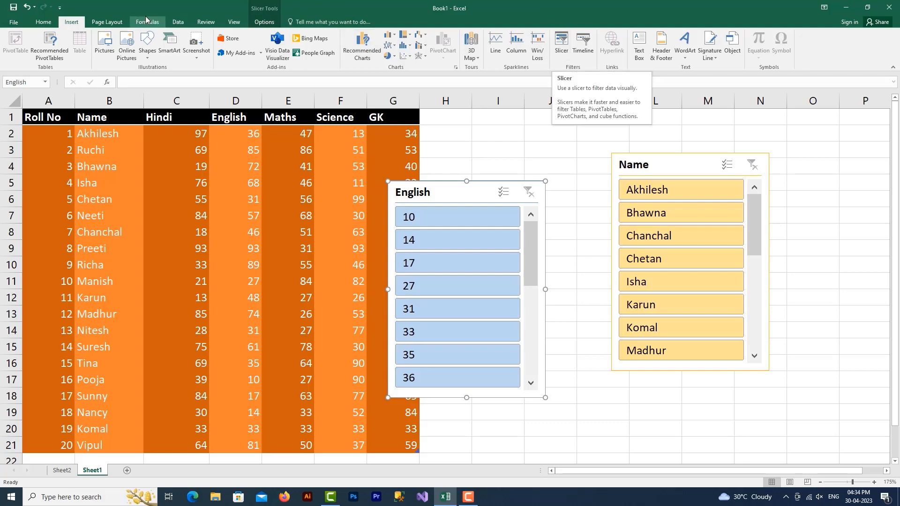
left_click(306, 252)
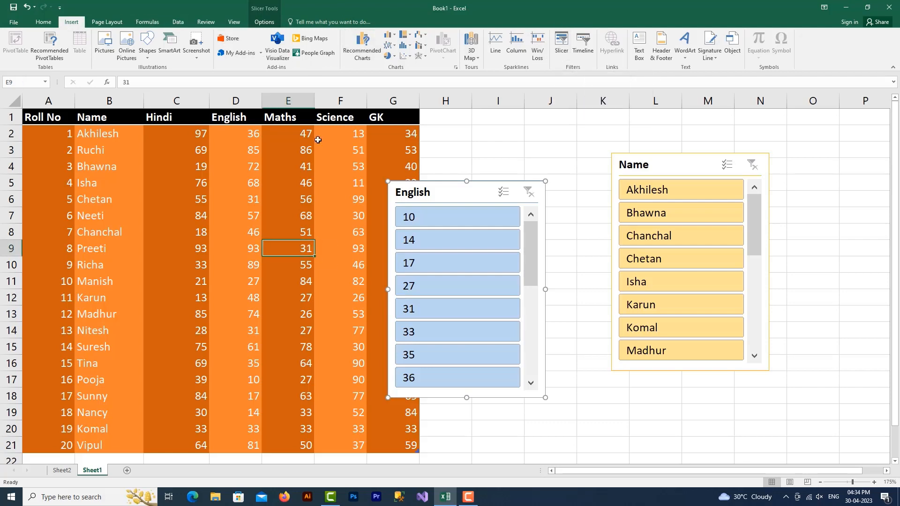
left_click(265, 23)
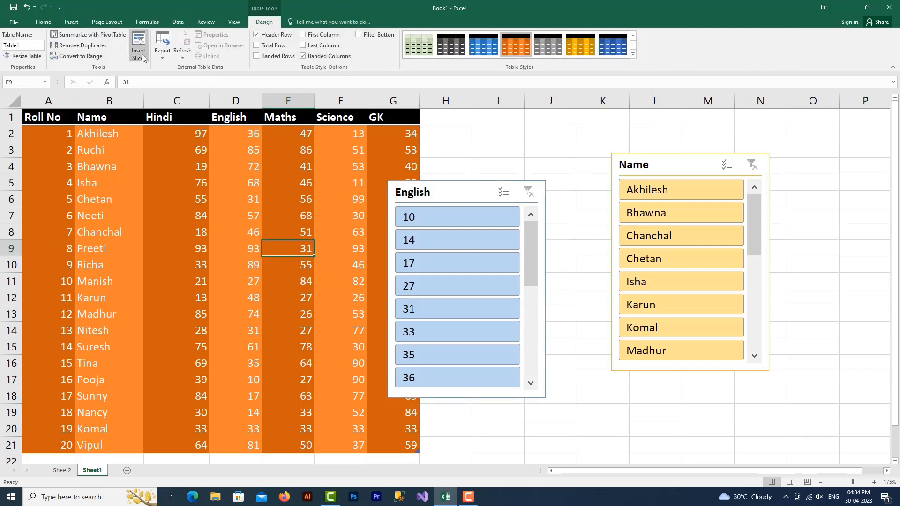
left_click(72, 22)
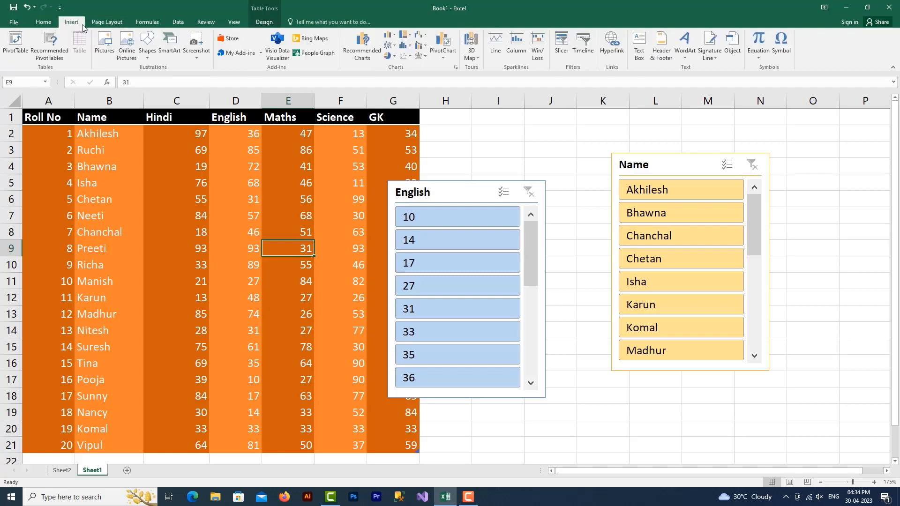
left_click(583, 43)
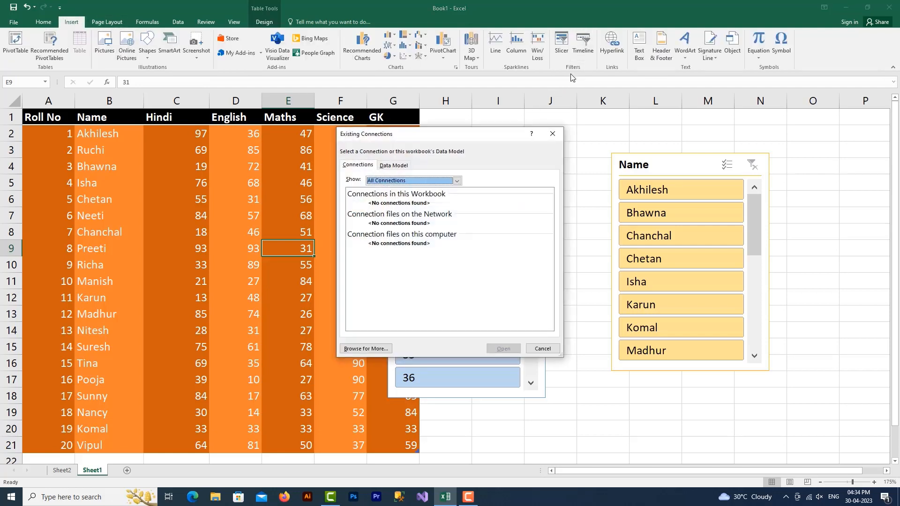
left_click(558, 136)
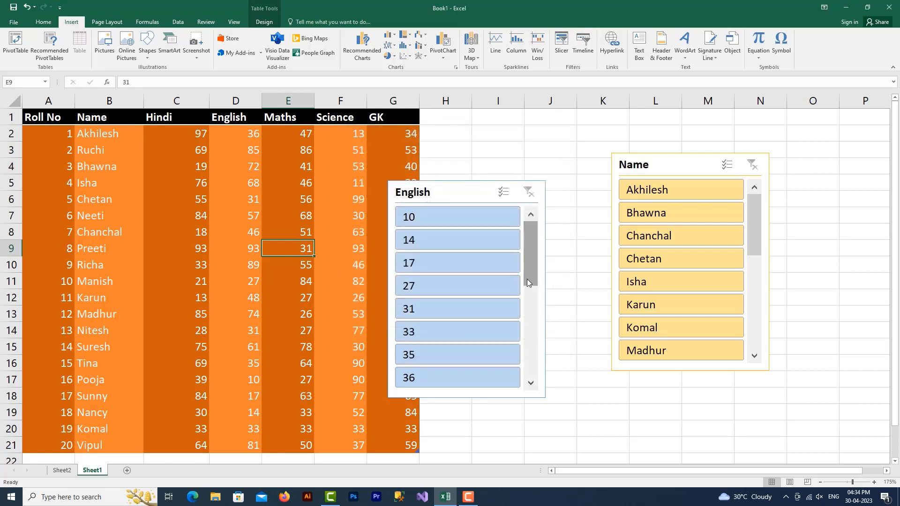
View the marks table's export options and the SharePoint list export settings, and cancel the export.
left_click(235, 252)
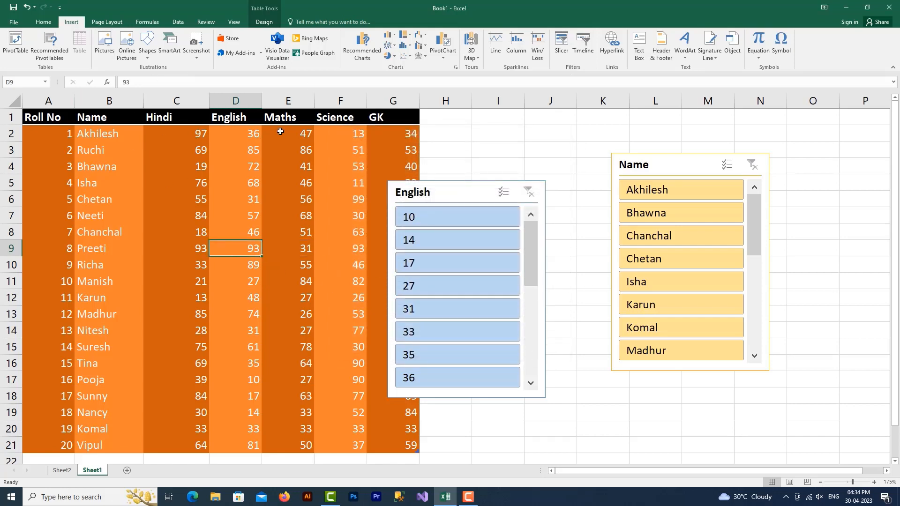
left_click(263, 22)
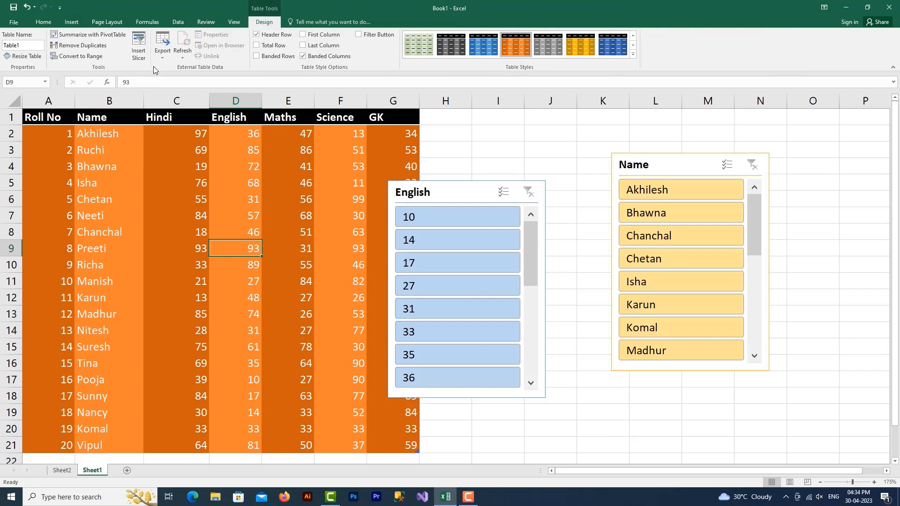
left_click(163, 51)
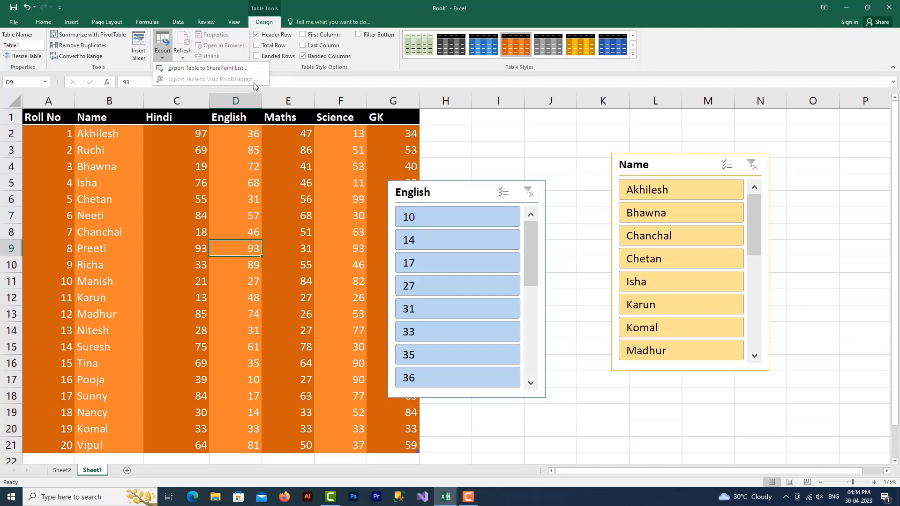
left_click(229, 71)
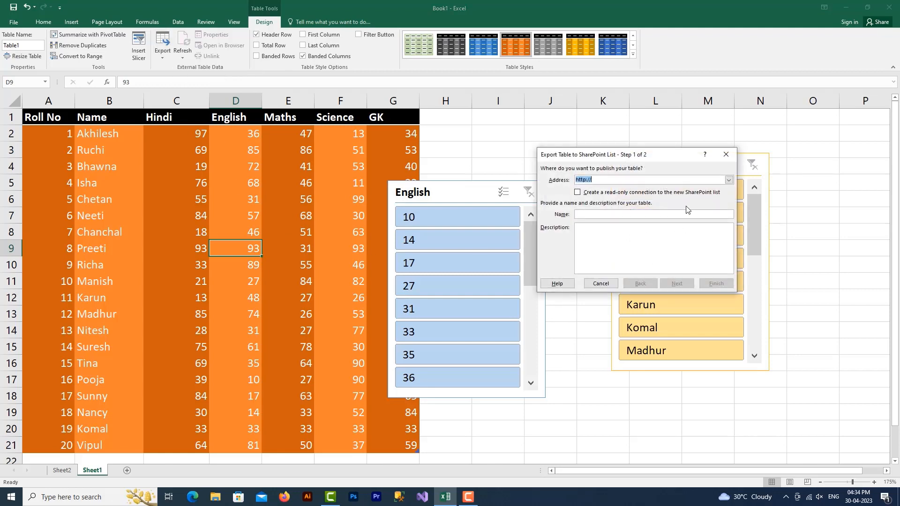
left_click(726, 154)
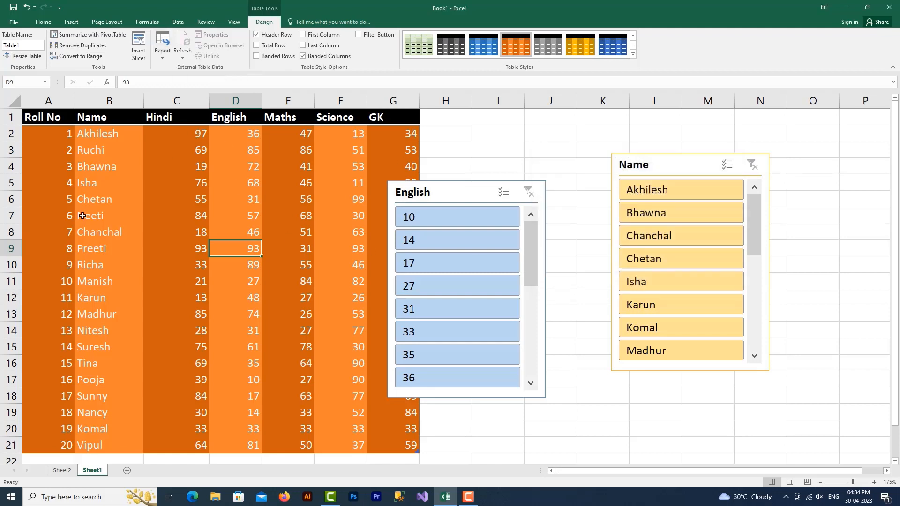
Look at the refresh options for the marks table's external data without running any.
left_click(174, 237)
left_click(183, 58)
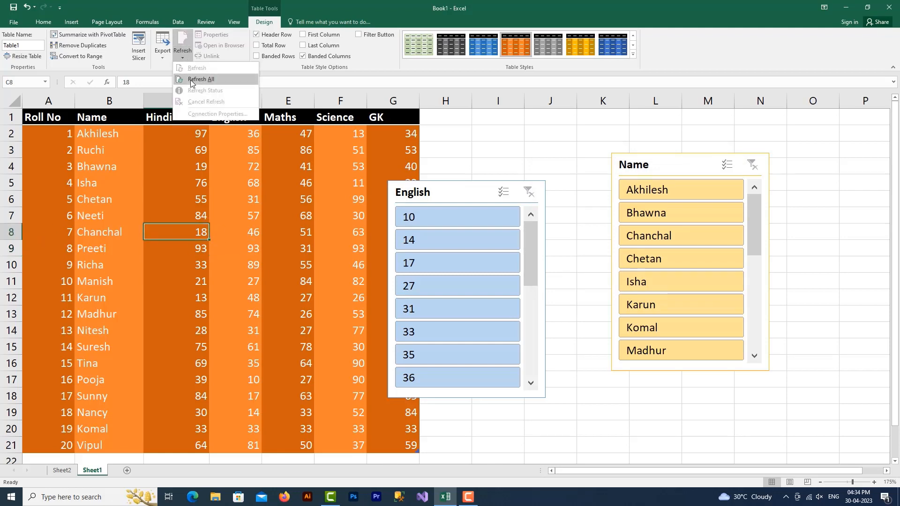
left_click(169, 182)
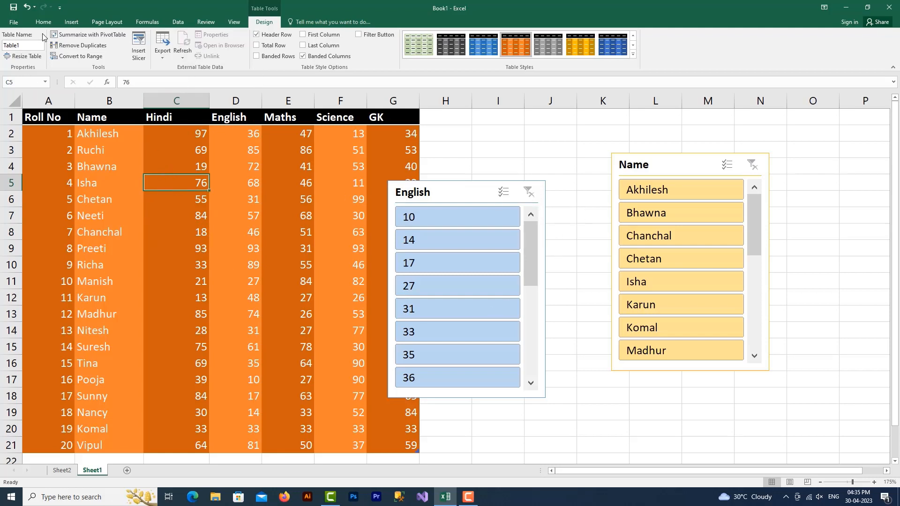
left_click(71, 22)
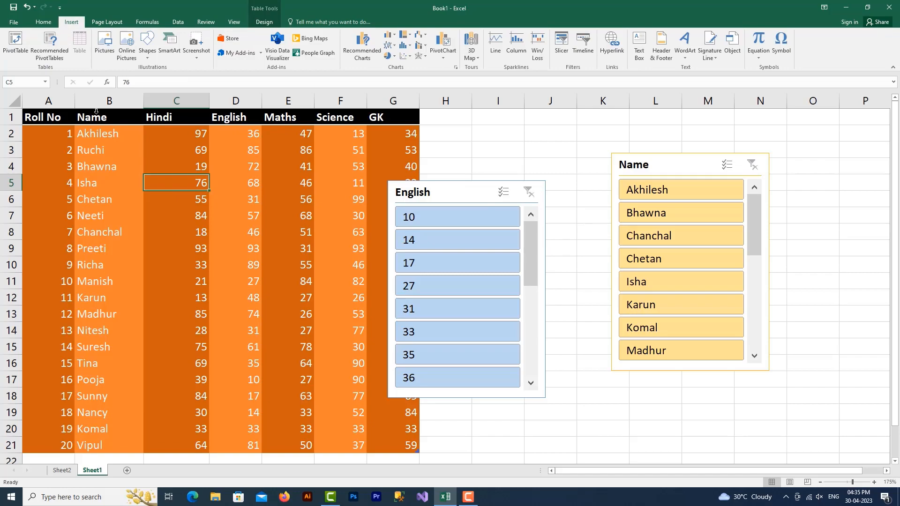
left_click(167, 217)
left_click(202, 263)
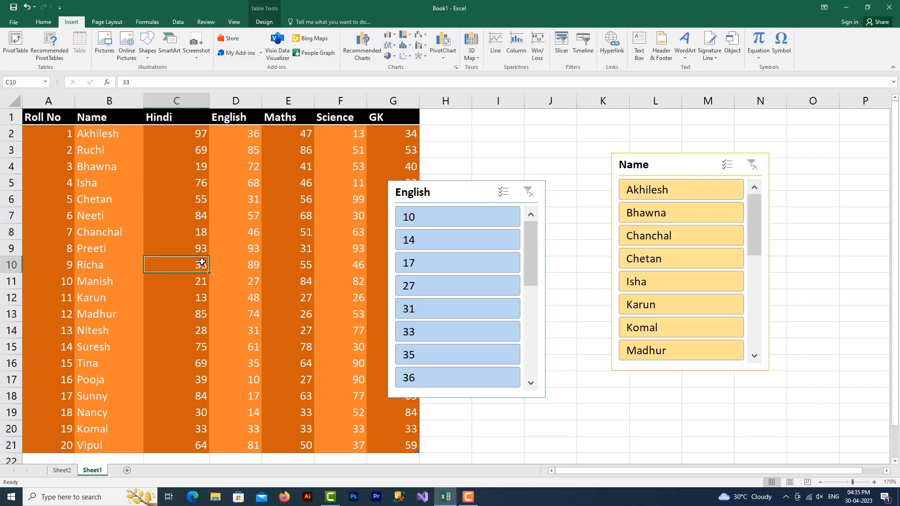